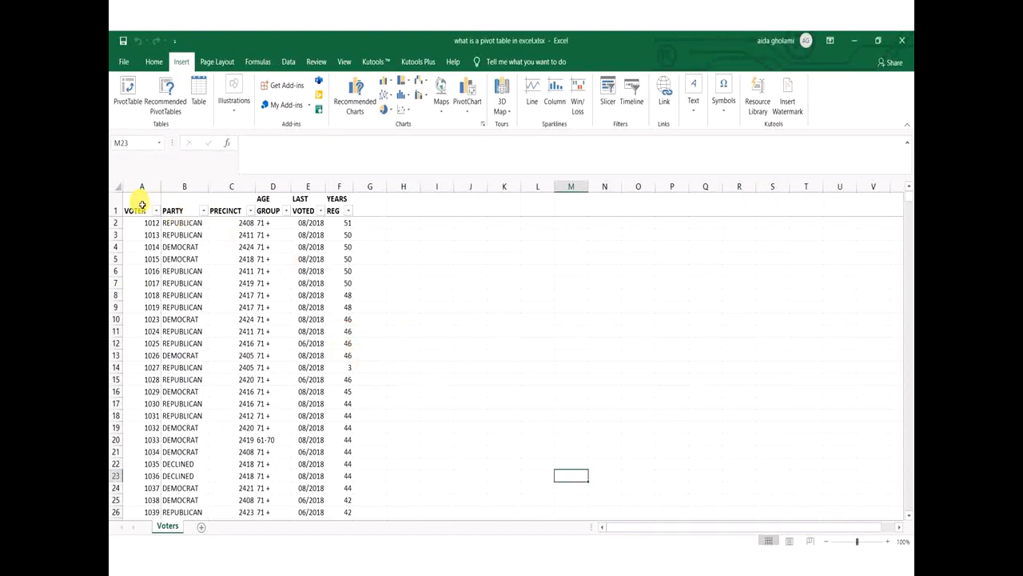
- Examine the extent of the voter table on the Voters sheet and the entries in its VOTER column
left_click_drag(141, 206, 354, 514)
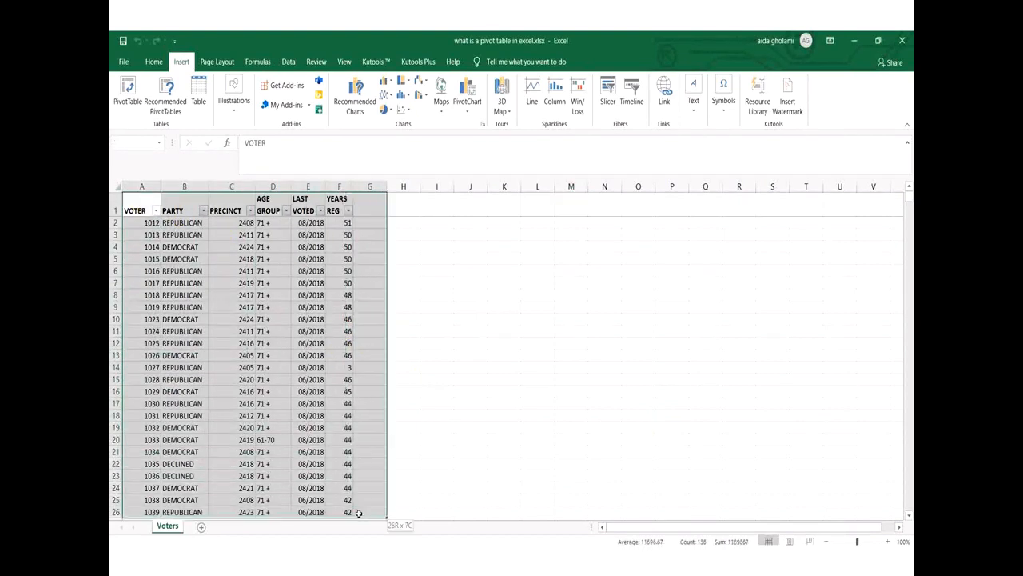
left_click(358, 430)
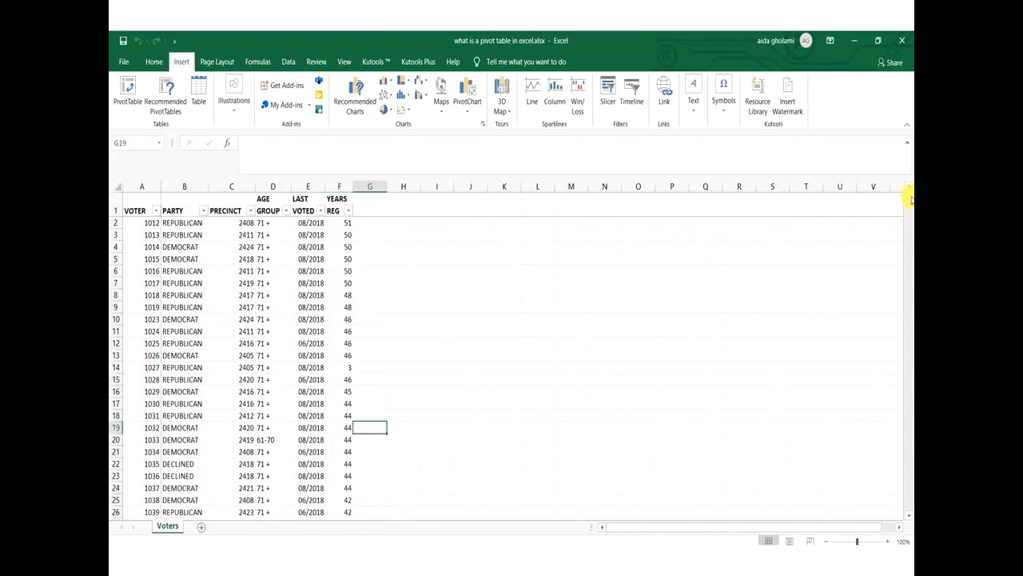
mouse_move(910, 200)
left_mouse_down()
mouse_move(911, 364)
mouse_move(910, 198)
left_mouse_up()
left_click(302, 234)
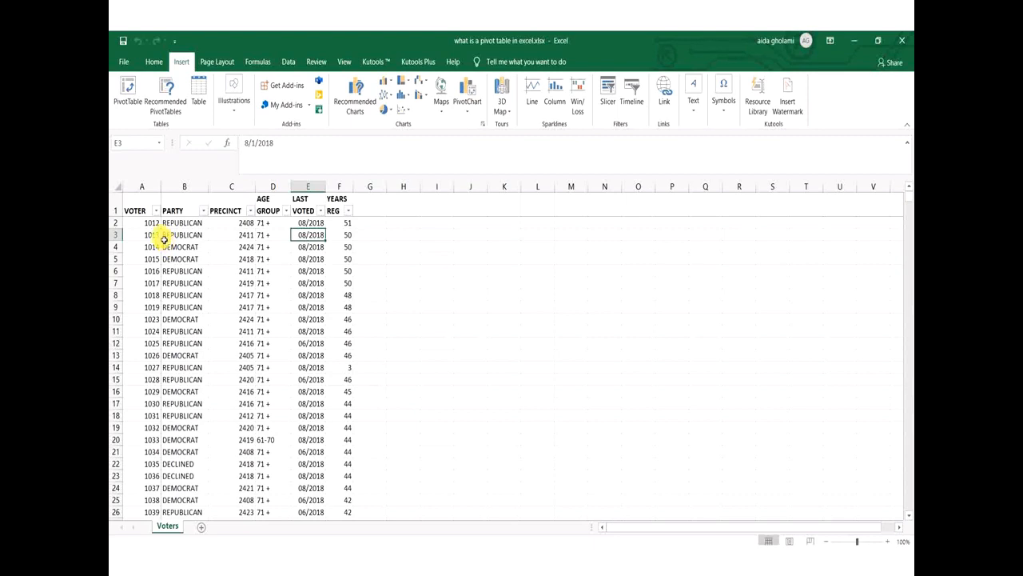
left_click(132, 211)
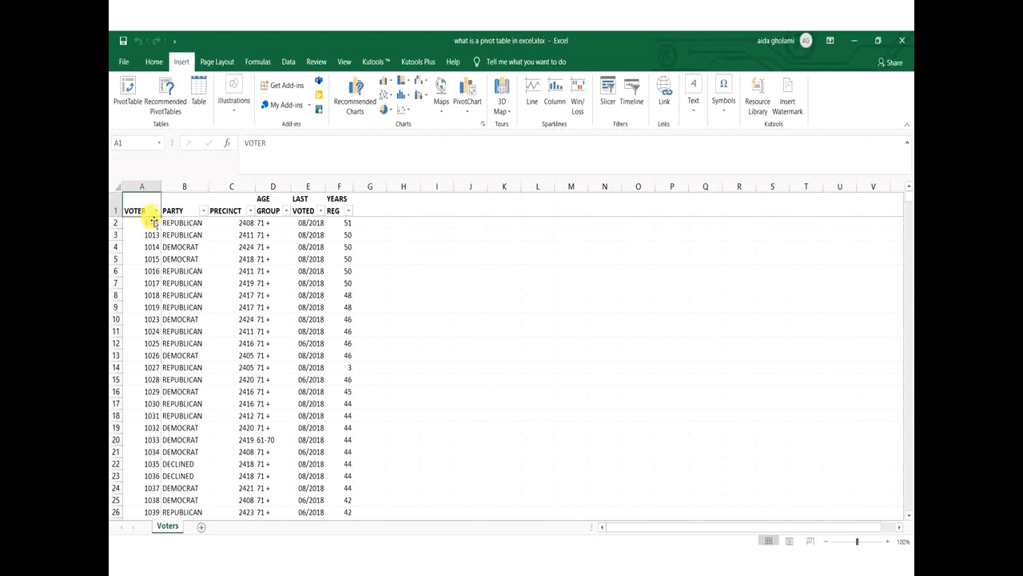
left_click(152, 259)
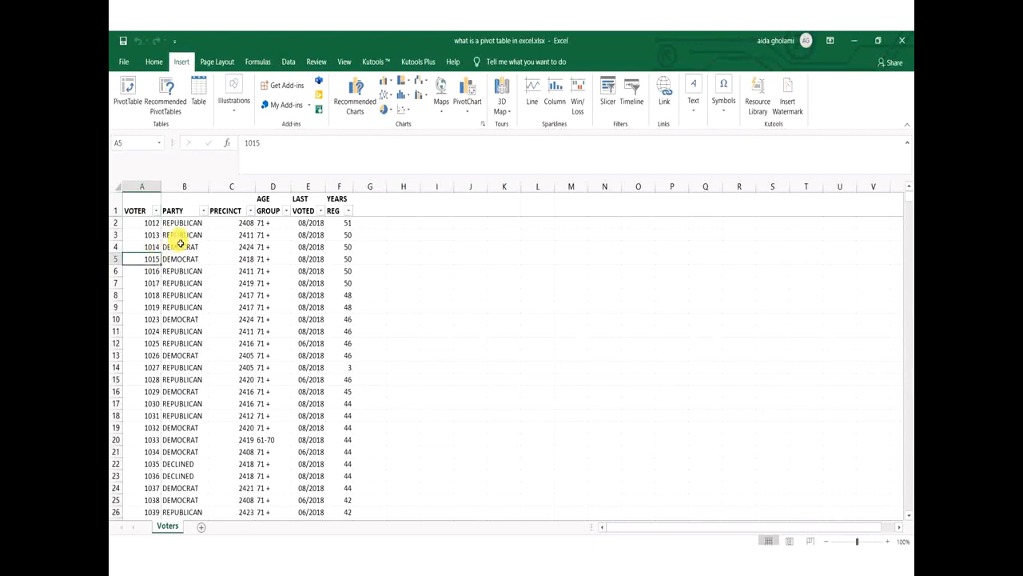
left_click(135, 200)
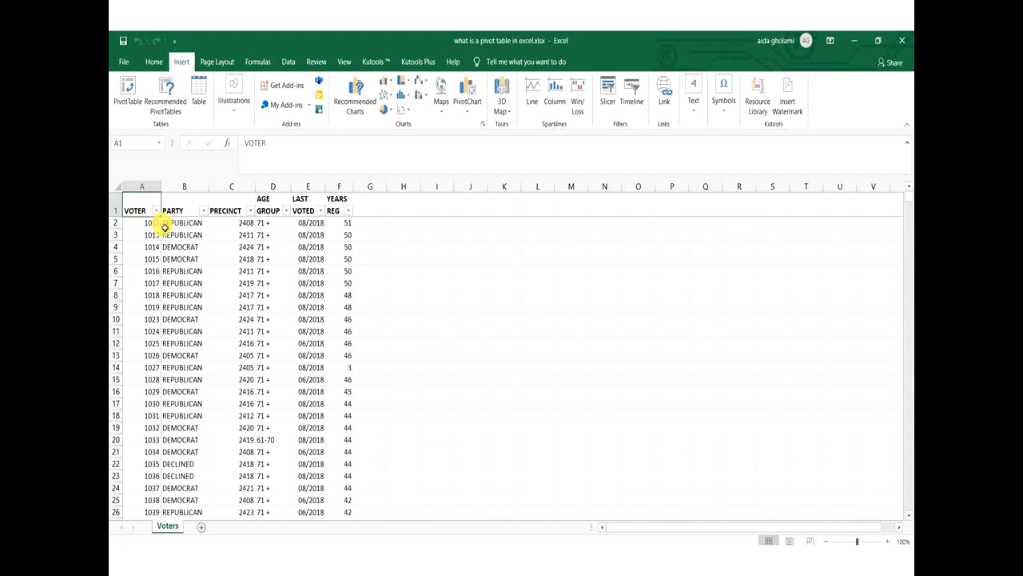
left_click_drag(147, 225, 150, 276)
left_click(149, 276)
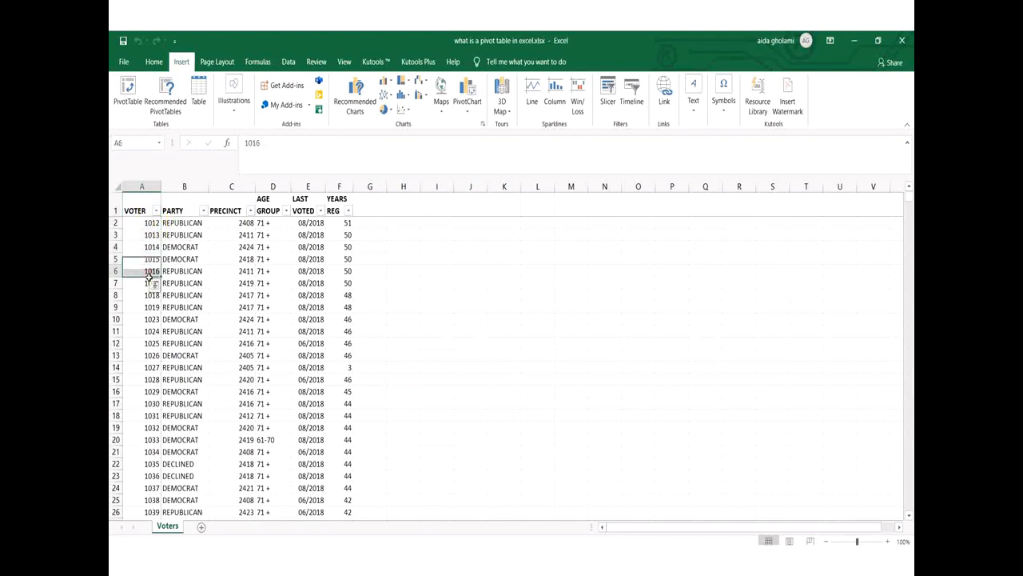
- Review the PARTY, PRECINCT and AGE GROUP columns, checking the age groups further down the table
left_click(195, 216)
left_click(193, 226)
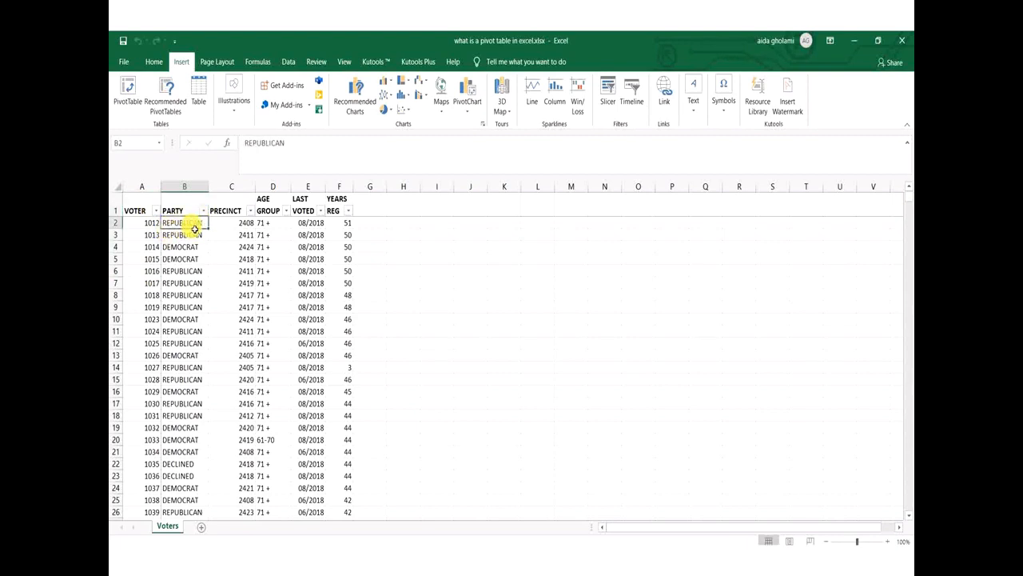
left_click(180, 261)
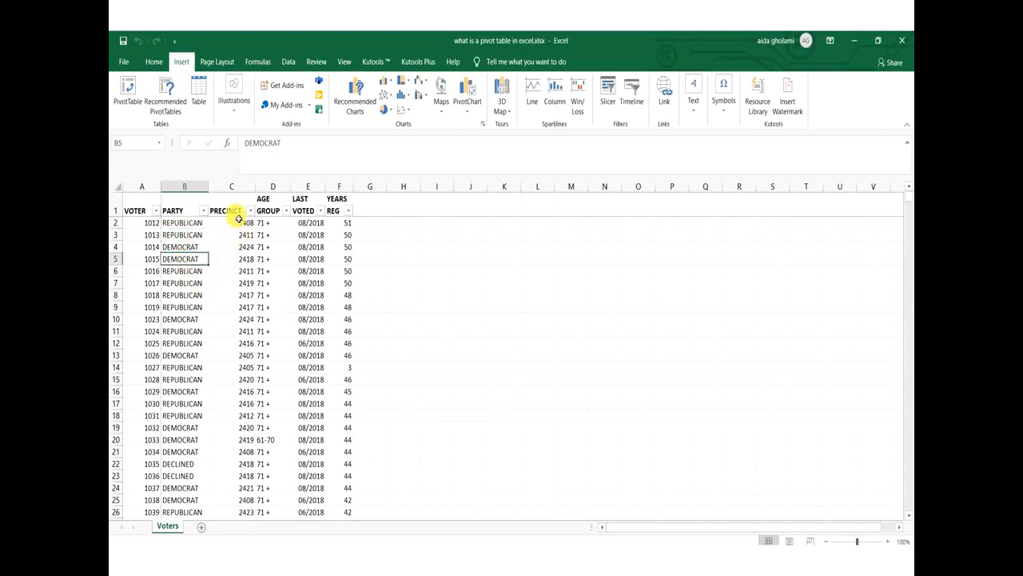
left_click(240, 259)
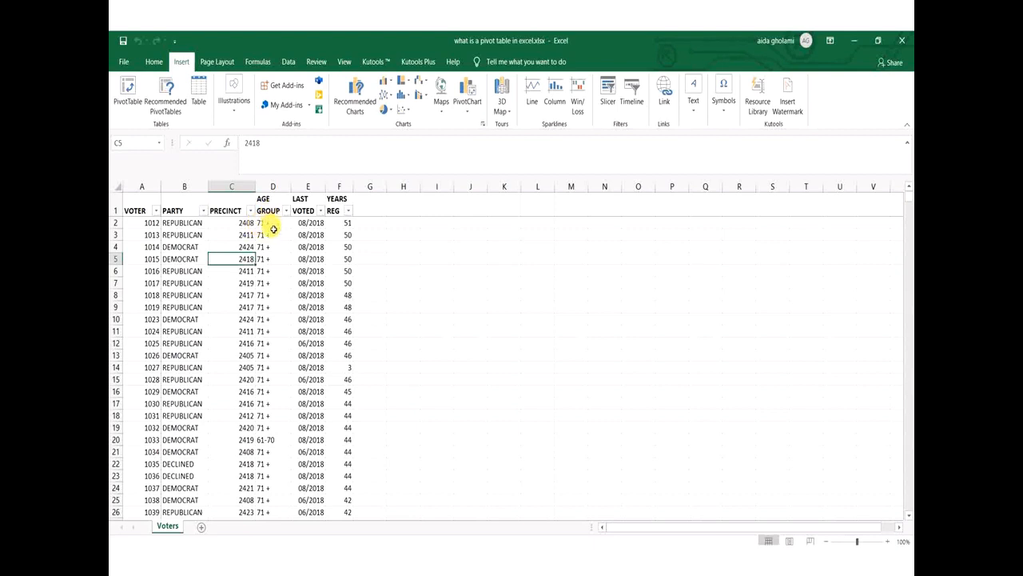
left_click(272, 234)
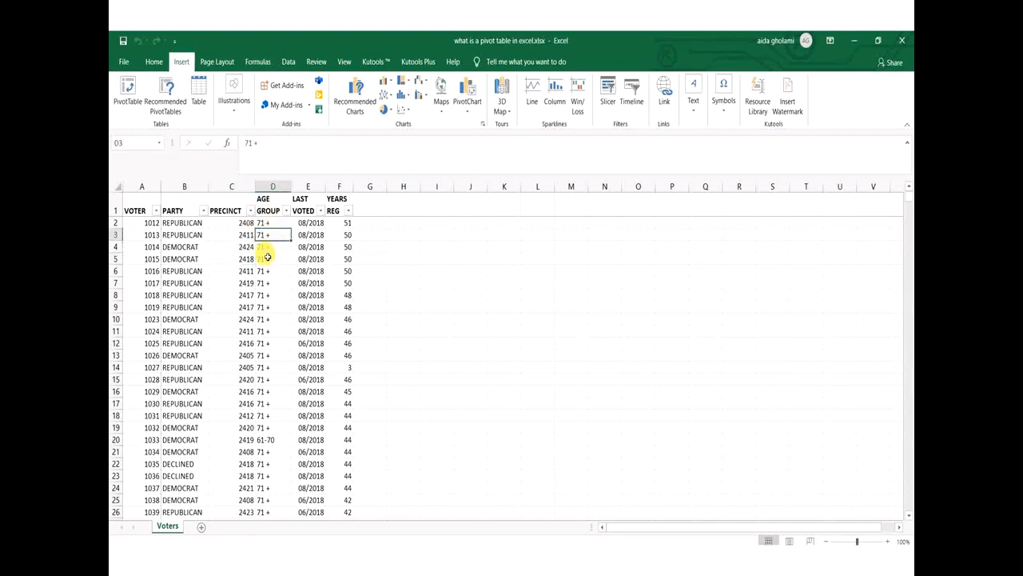
left_click(266, 258)
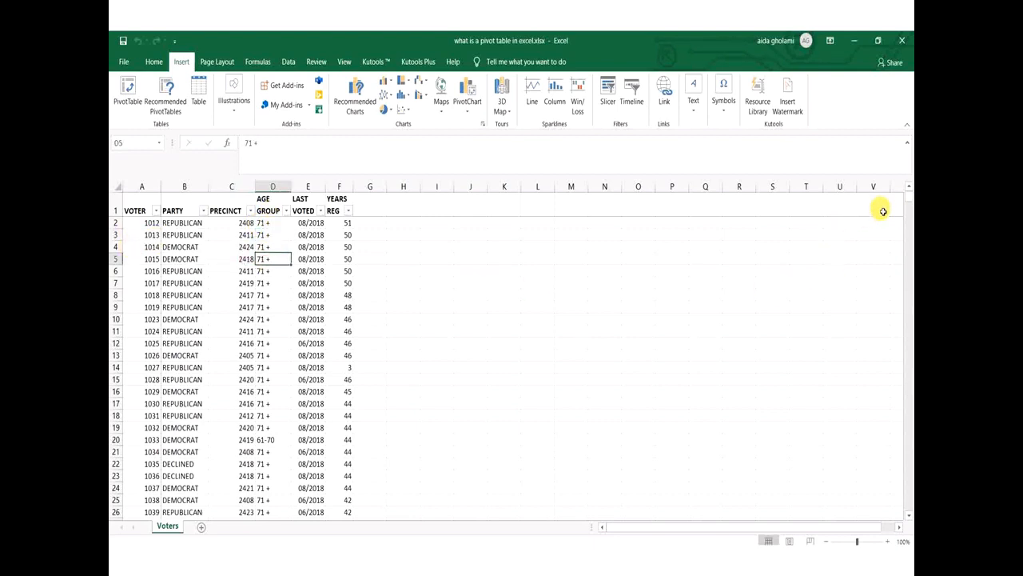
left_click_drag(908, 201, 911, 345)
left_click_drag(270, 417, 270, 428)
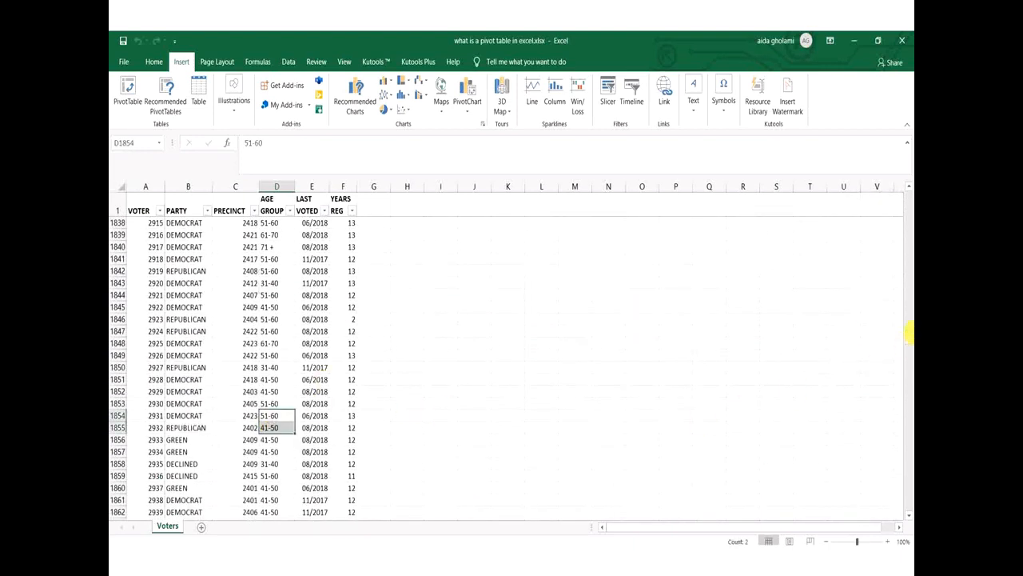
left_click_drag(911, 339, 909, 288)
left_click_drag(909, 337, 909, 196)
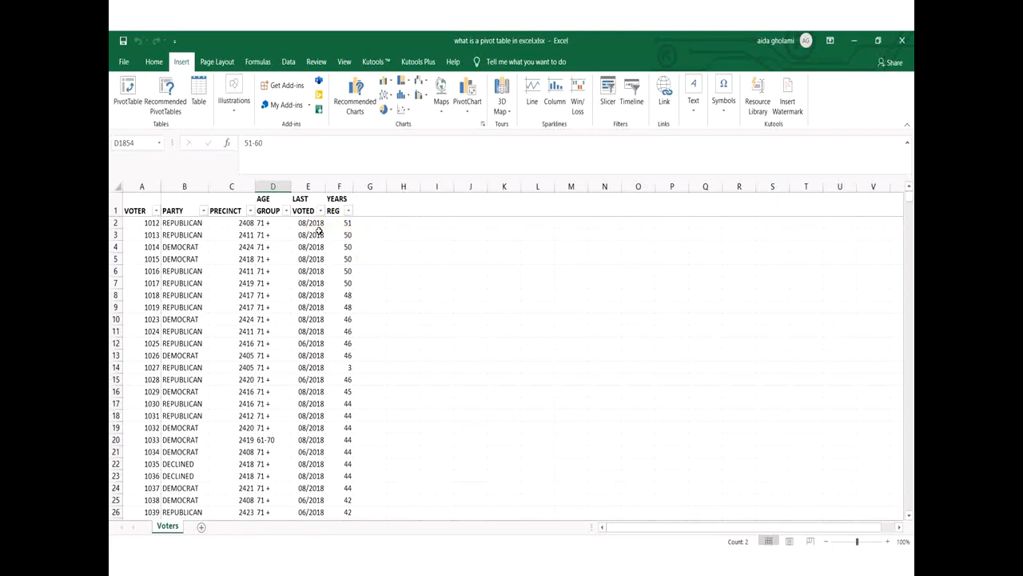
- Review the LAST VOTED dates and the YEARS REG values in the voter table
left_click(310, 224)
scroll(310, 312, "down", 5)
scroll(311, 315, "down", 6)
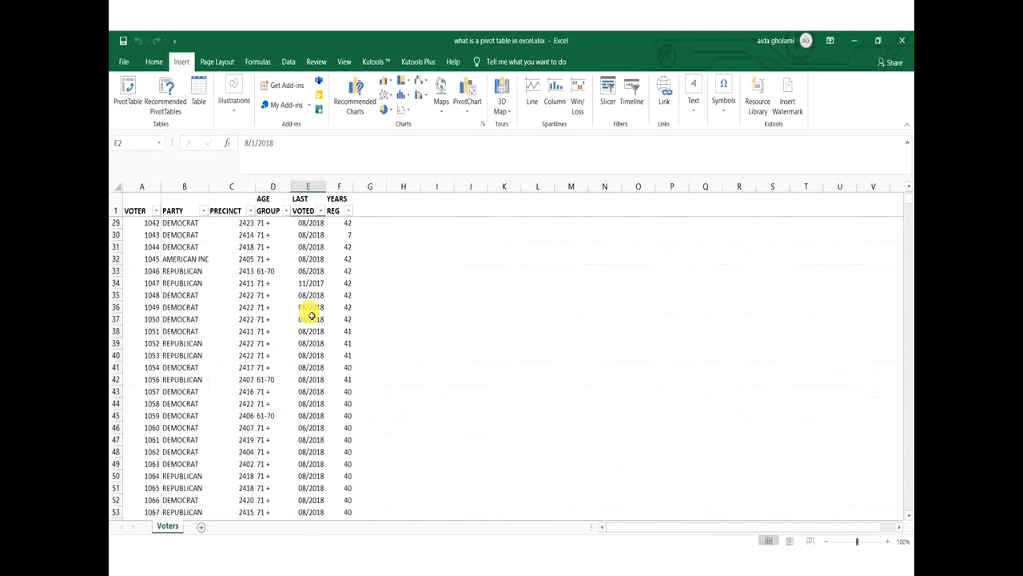
left_click(316, 319)
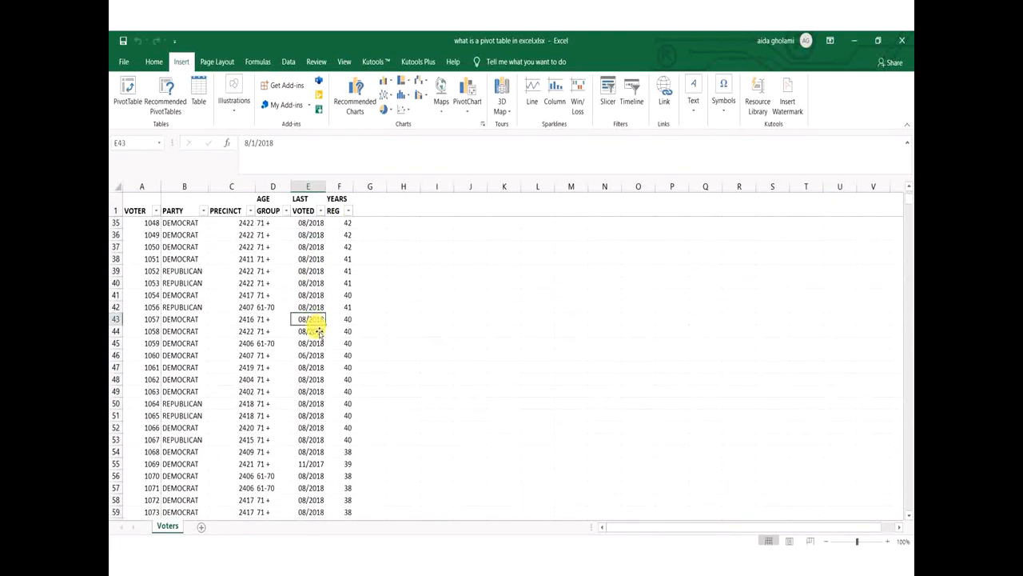
scroll(307, 340, "up", 11)
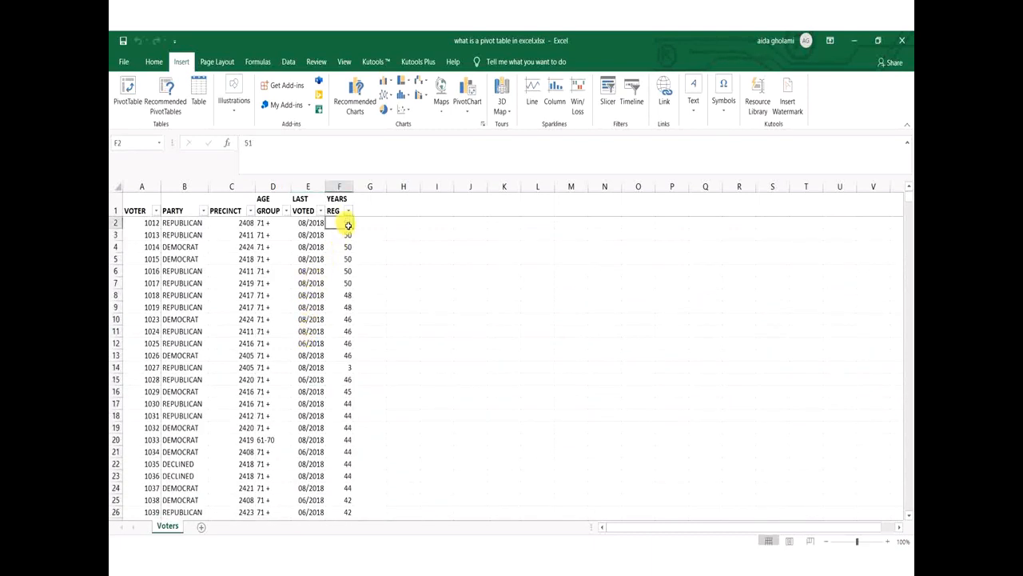
left_click_drag(345, 246, 346, 283)
left_click_drag(347, 320, 347, 416)
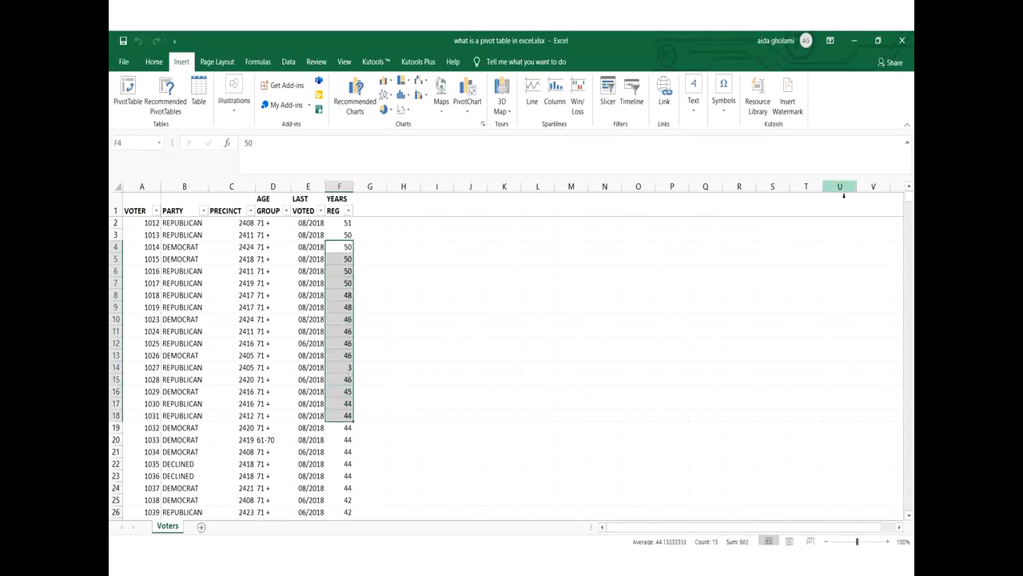
mouse_move(909, 200)
left_mouse_down()
mouse_move(908, 328)
mouse_move(909, 194)
left_mouse_up()
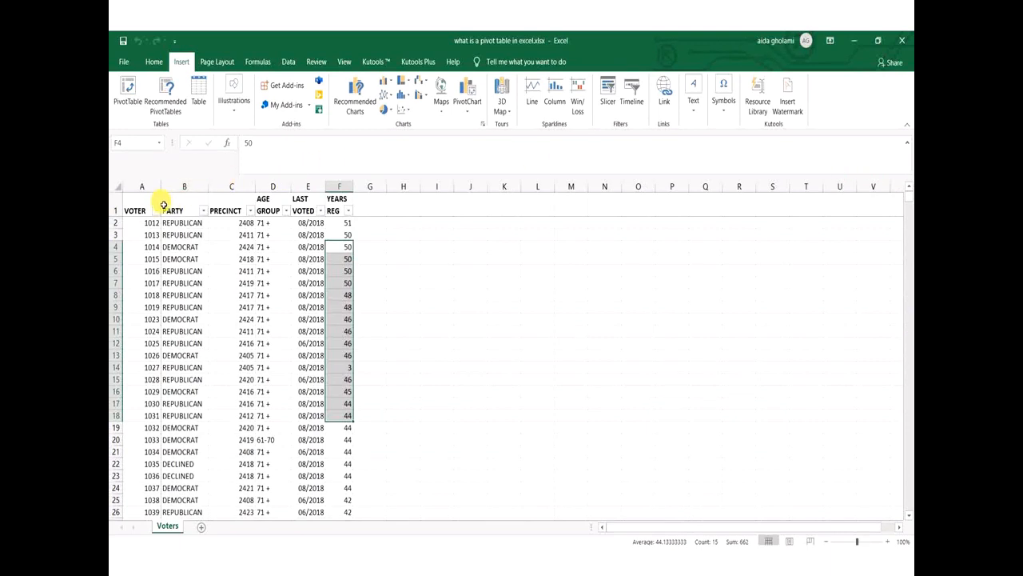
- Create a PivotTable from the voter data range Voters!$A$1:$F$4001 and place it on a new worksheet
left_click(140, 209)
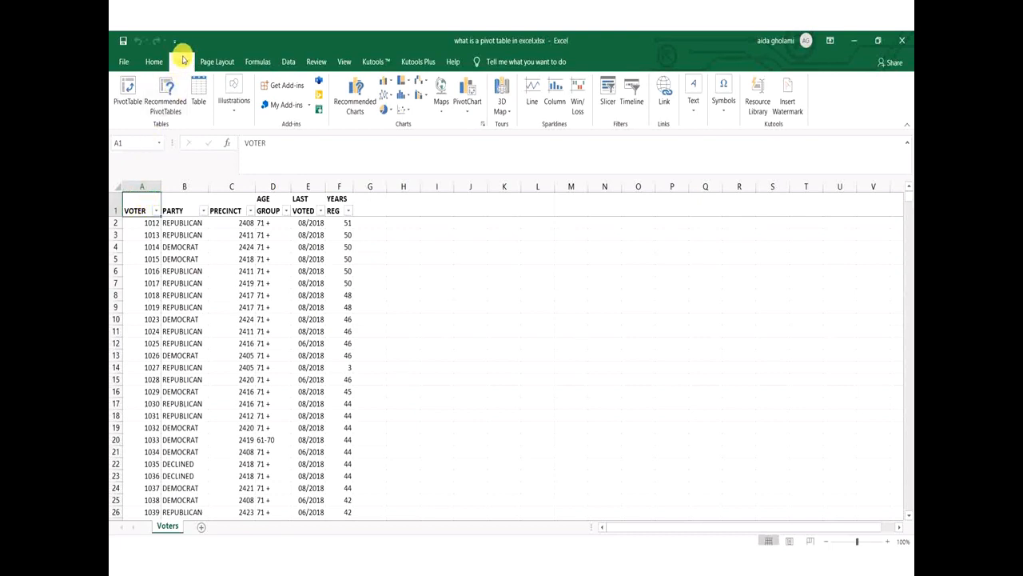
left_click(124, 90)
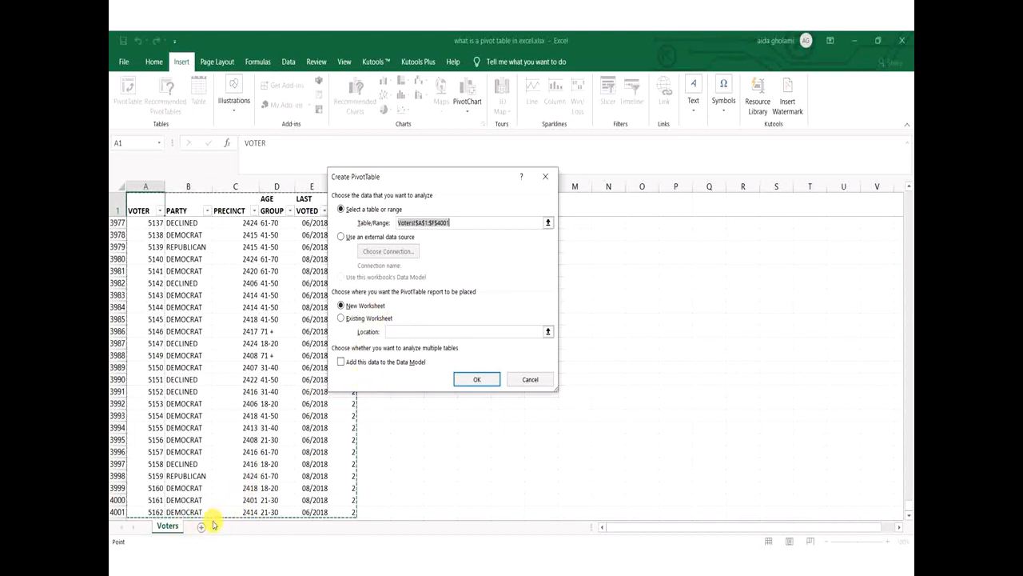
left_click(365, 319)
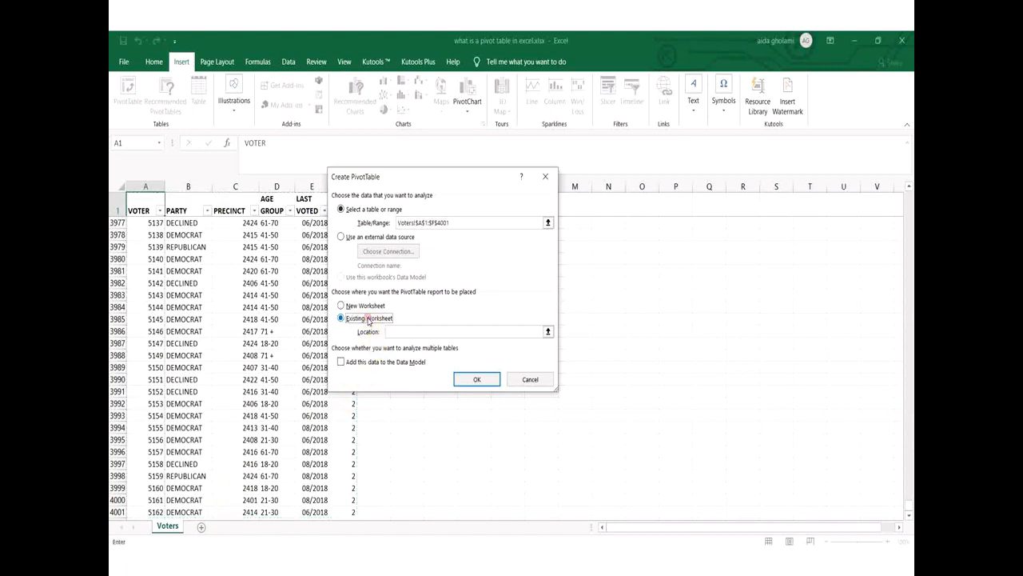
left_click(400, 333)
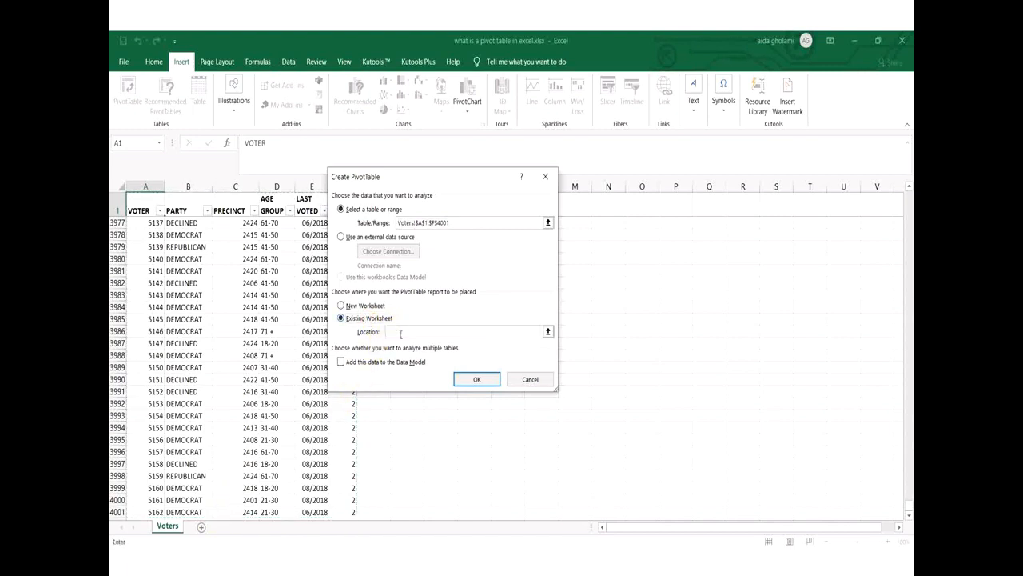
left_click(341, 305)
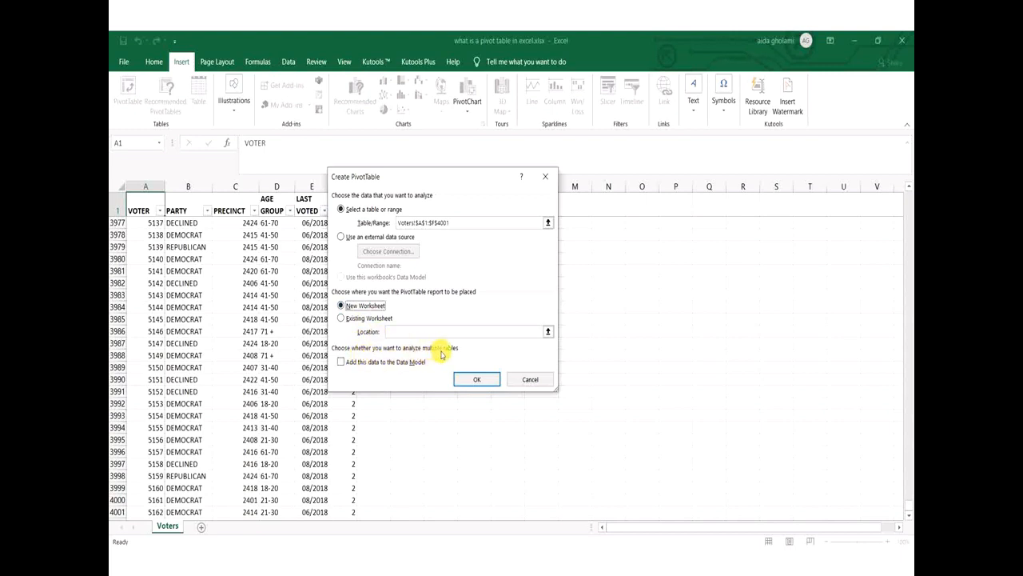
left_click(480, 380)
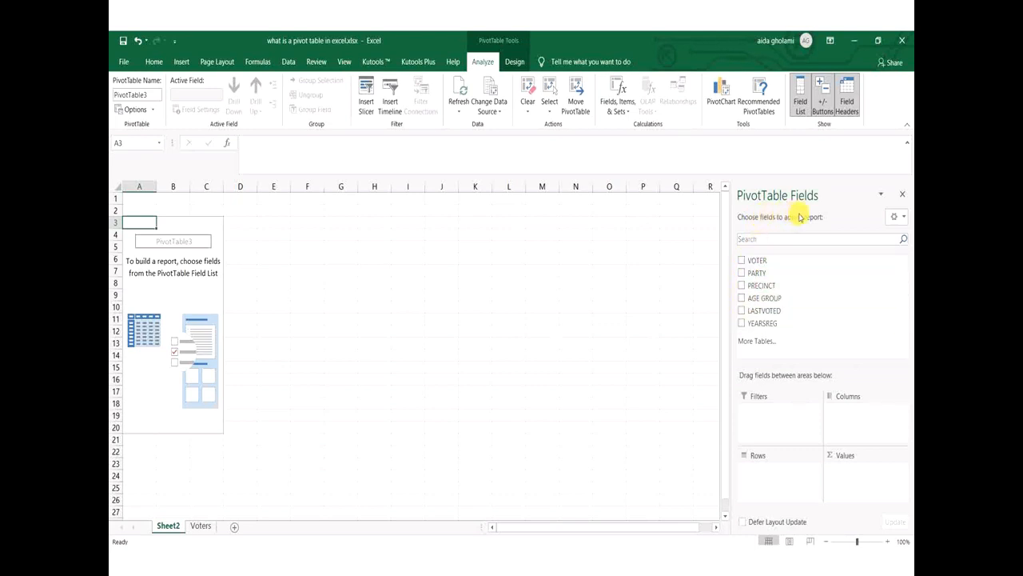
- Add the VOTER field as summed values and the PARTY field as rows of the PivotTable
left_click(742, 261)
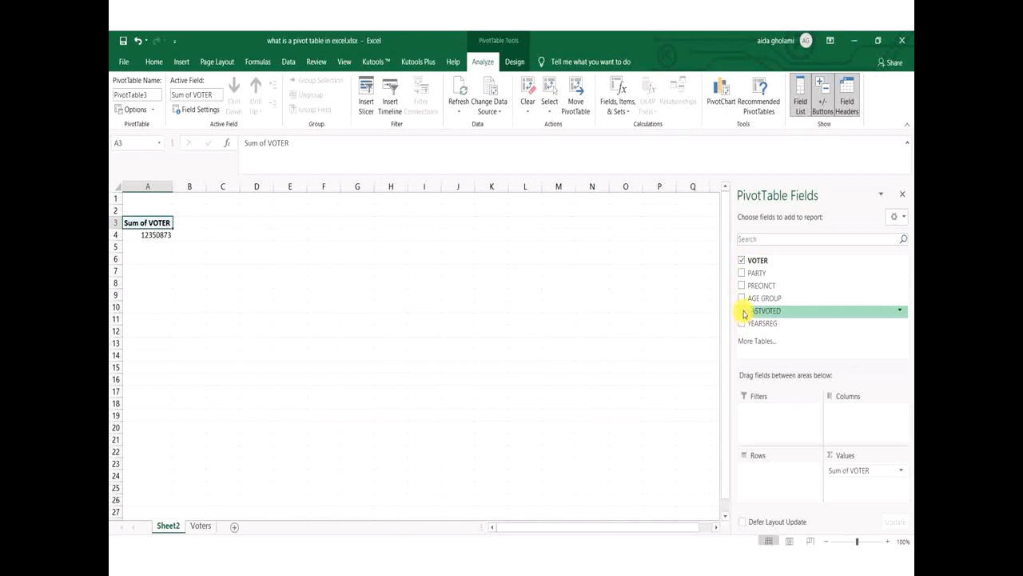
left_click(742, 272)
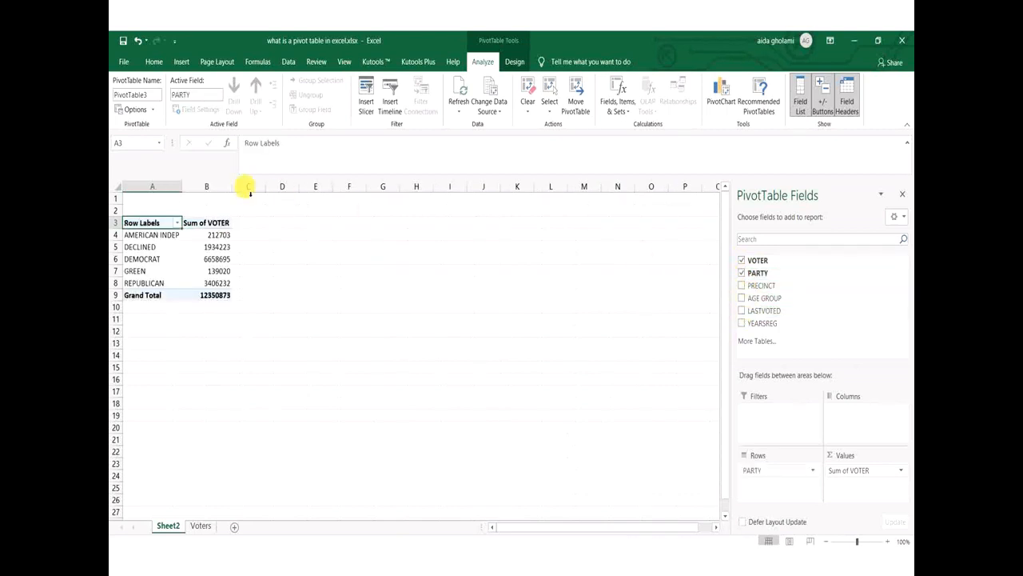
- Examine the party row labels, the Sum of VOTER values and the grand total in the PivotTable
left_click(156, 234)
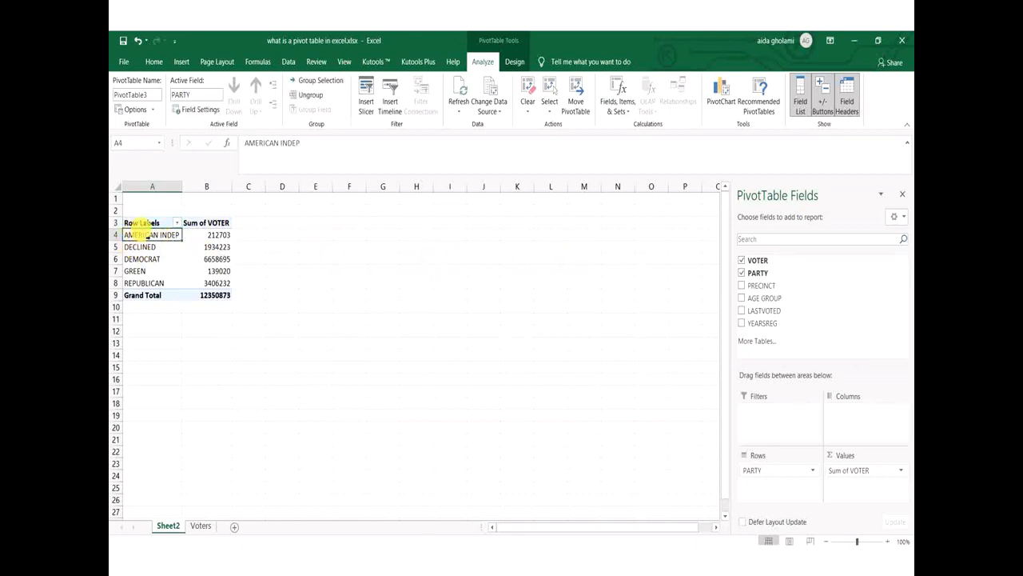
left_click(228, 236)
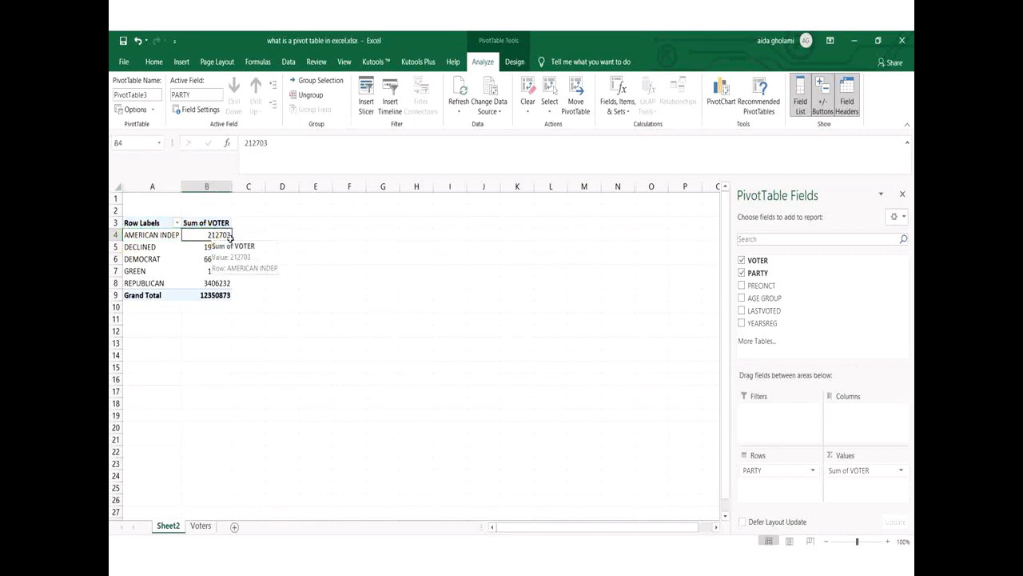
left_click(160, 238)
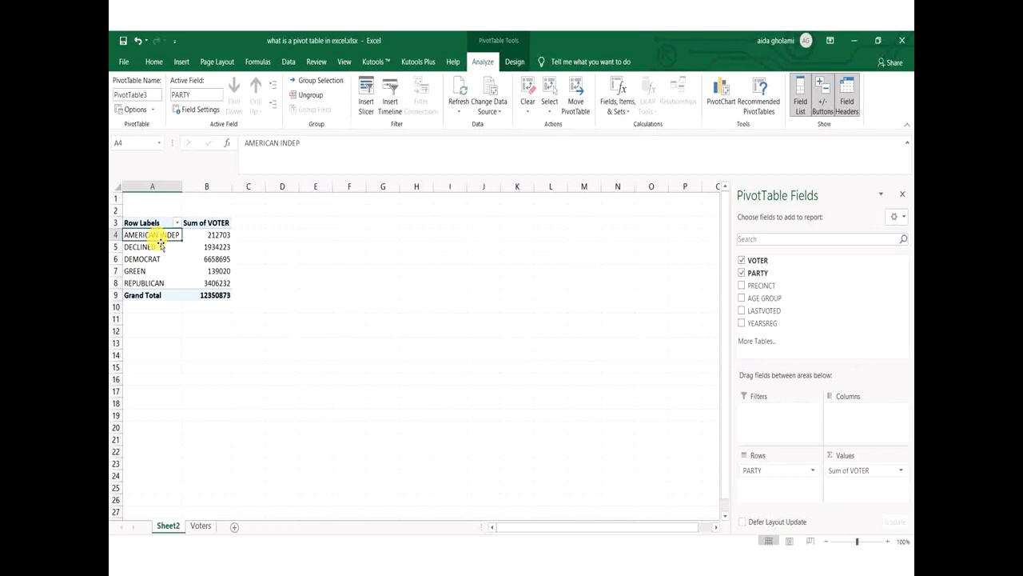
left_click(137, 296)
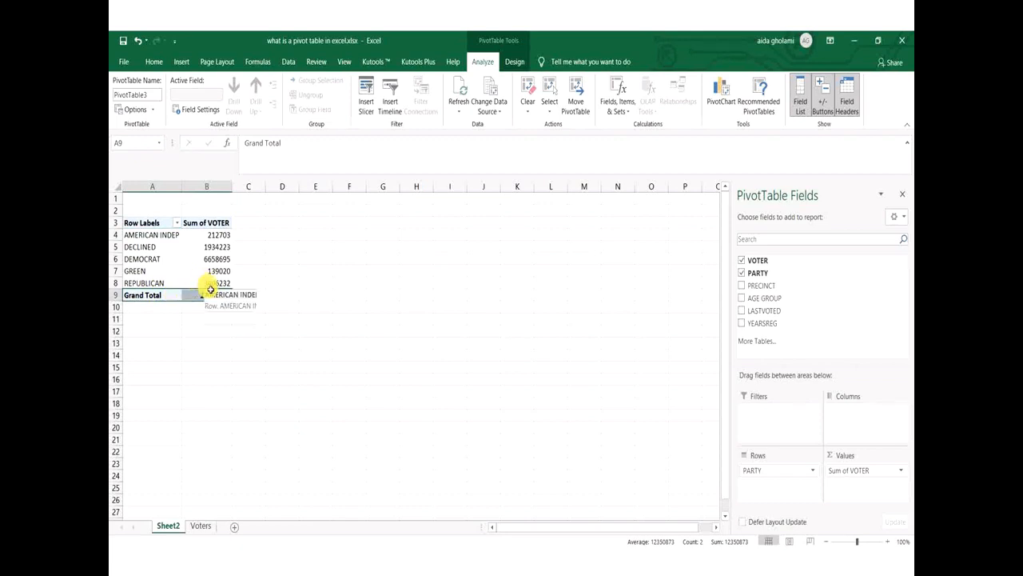
left_click_drag(225, 222, 216, 238)
left_click(214, 259)
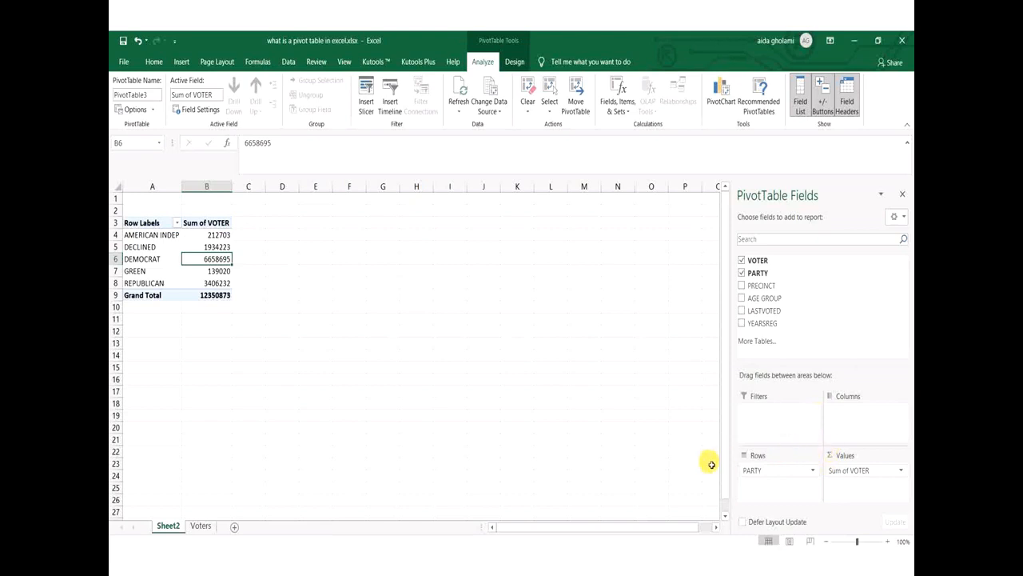
left_click_drag(723, 464, 725, 489)
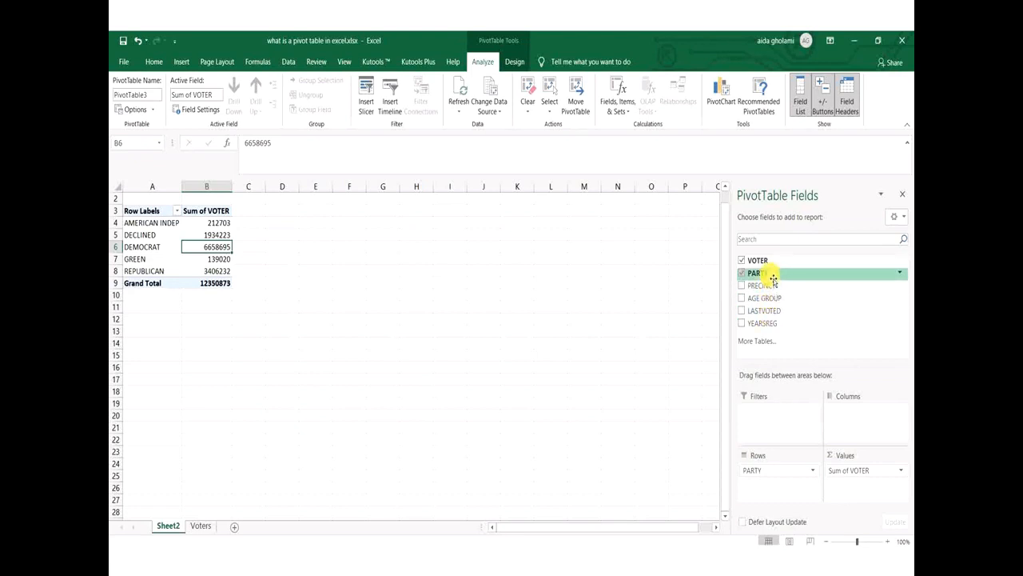
- Move the PARTY field to the PivotTable's columns and place the VOTER field in its rows
left_click_drag(770, 278, 852, 415)
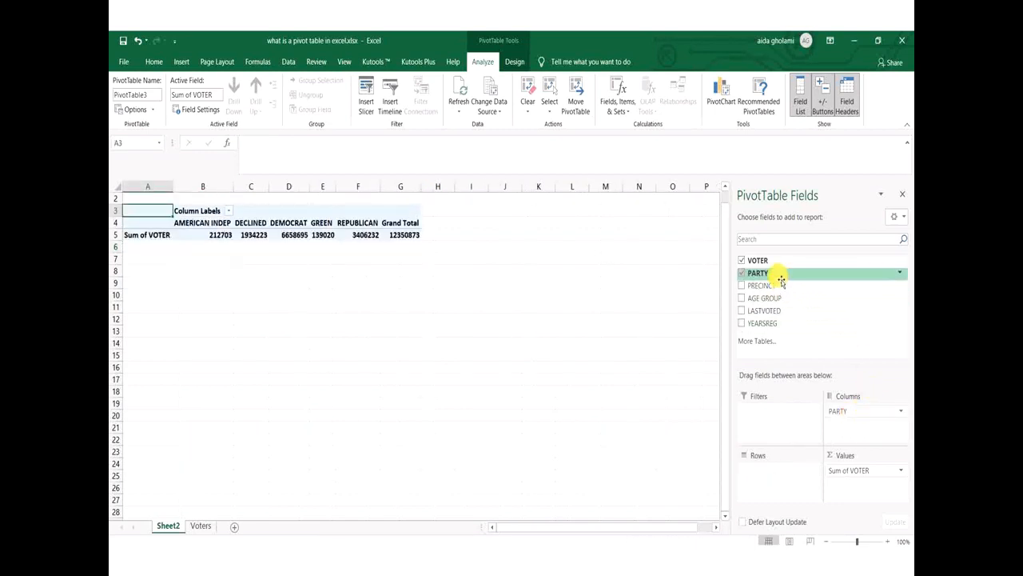
left_click_drag(779, 269, 774, 478)
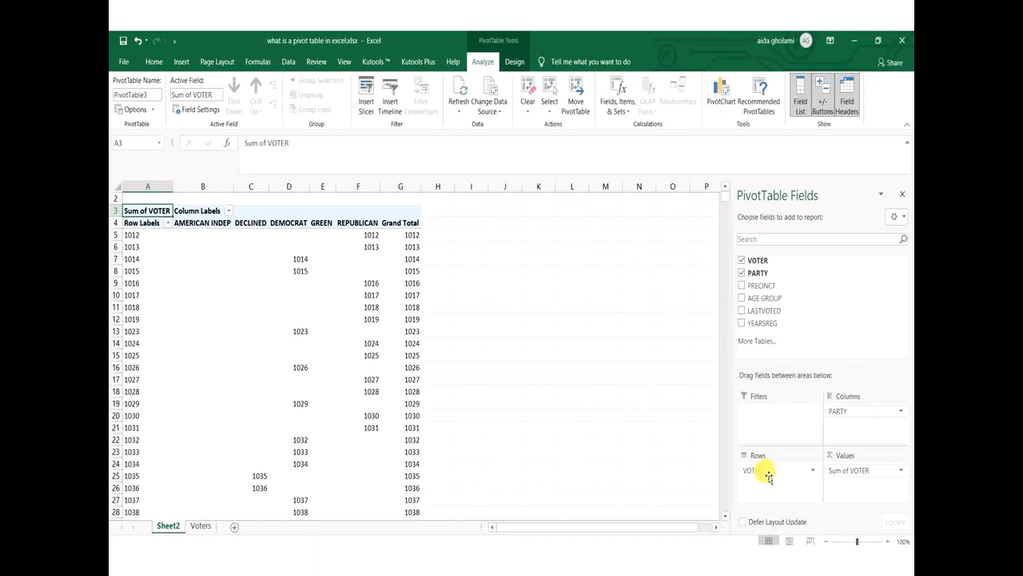
- Examine the VOTER row labels, the party column headers and the Grand Total column of the PivotTable
mouse_move(772, 473)
left_mouse_down()
mouse_move(788, 424)
mouse_move(773, 454)
mouse_move(786, 471)
mouse_move(767, 471)
left_mouse_up()
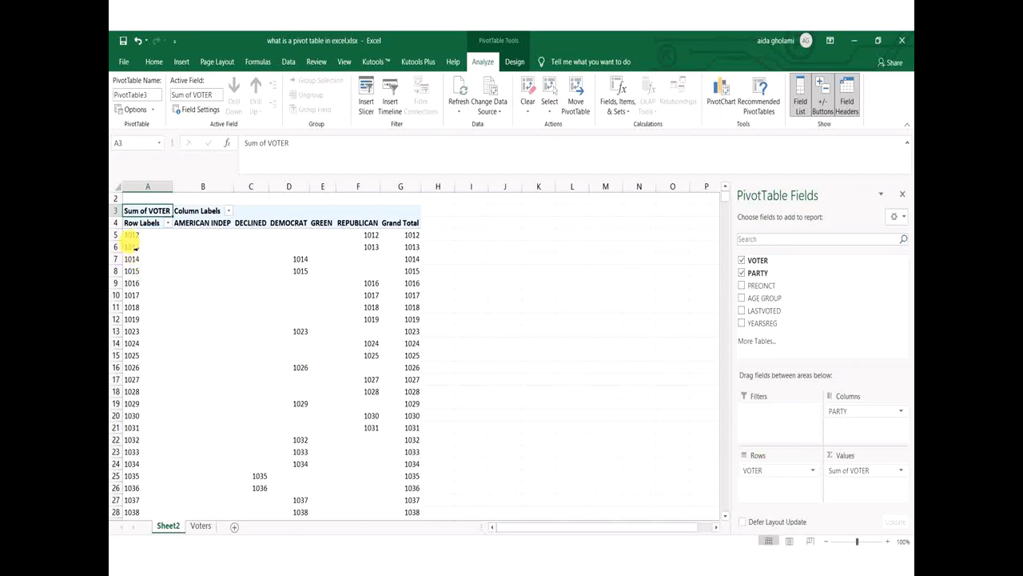
left_click(190, 247)
left_click_drag(144, 225, 404, 233)
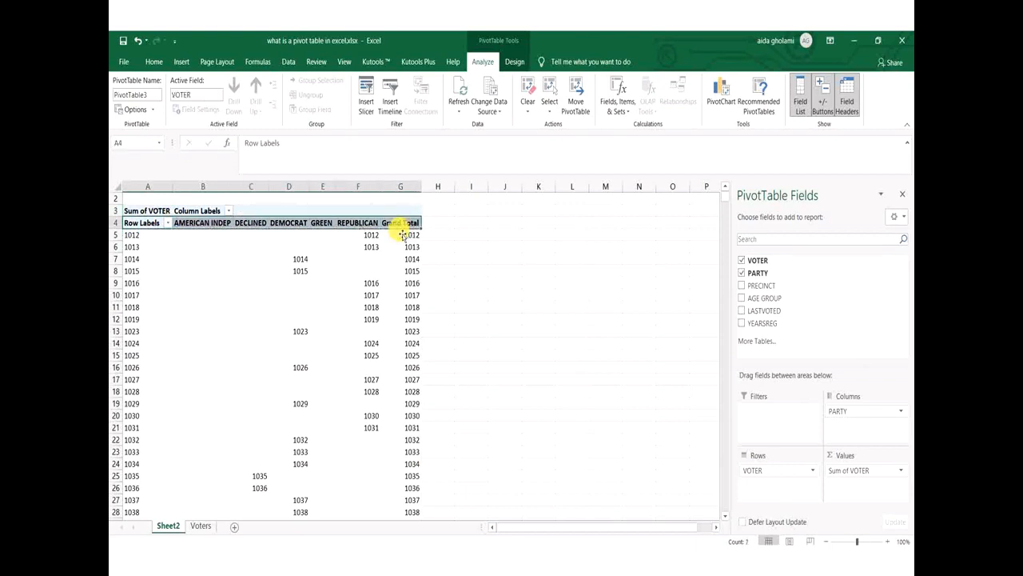
left_click(403, 229)
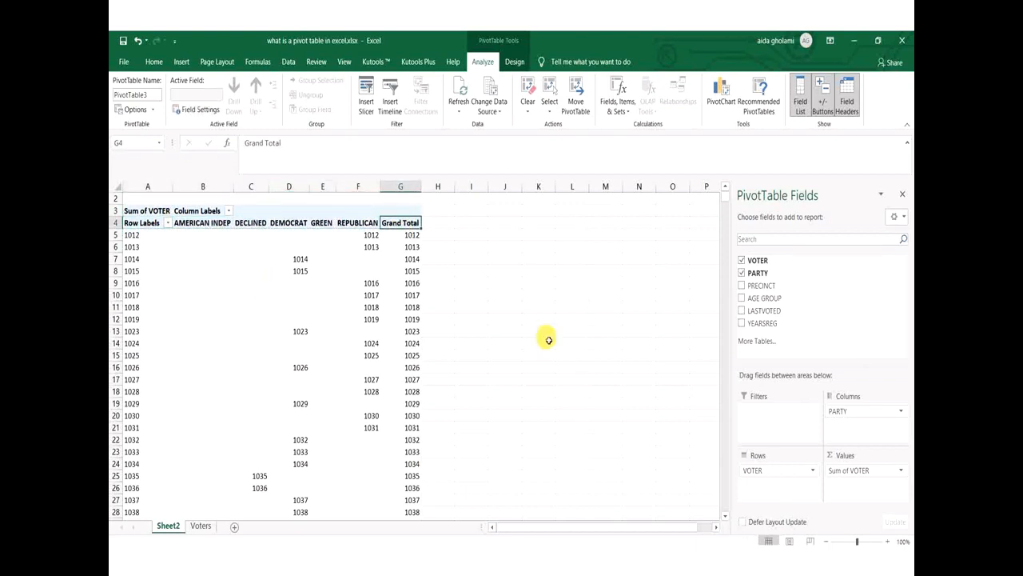
scroll(664, 419, "down", 1)
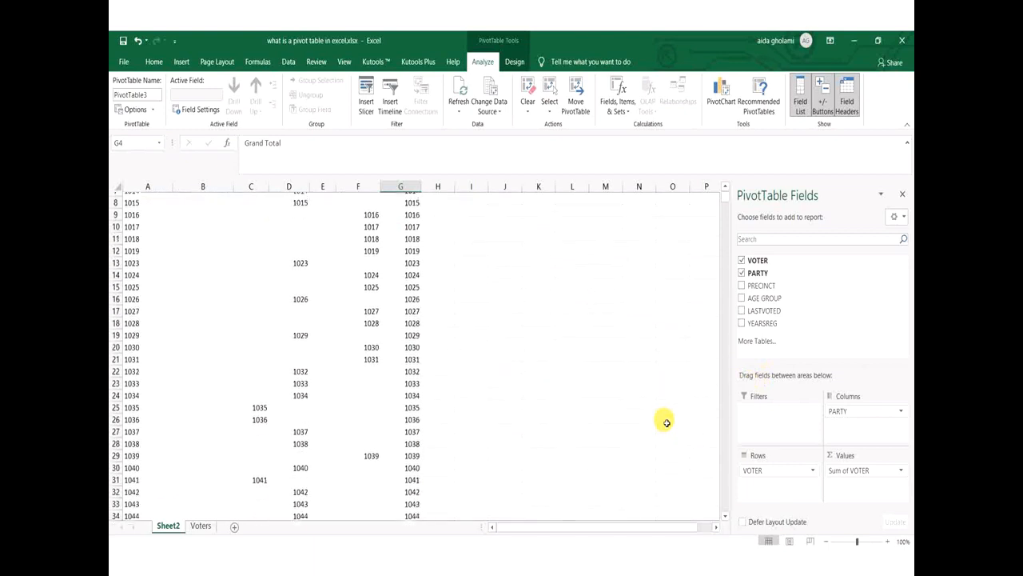
scroll(666, 422, "up", 2)
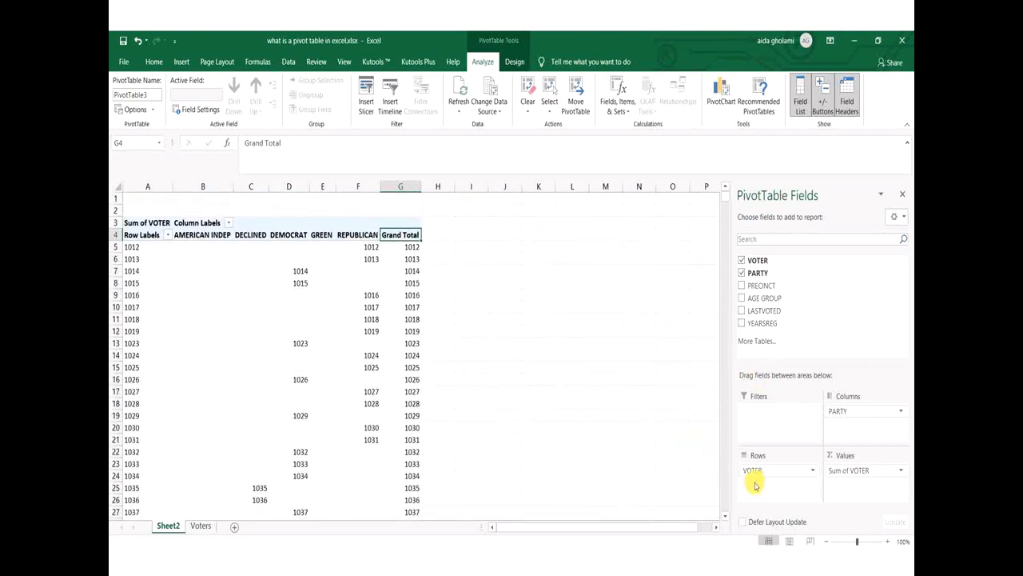
- Move the VOTER field from the PivotTable's rows to its values and inspect the DECLINED and DEMOCRAT columns
left_click_drag(766, 476, 860, 489)
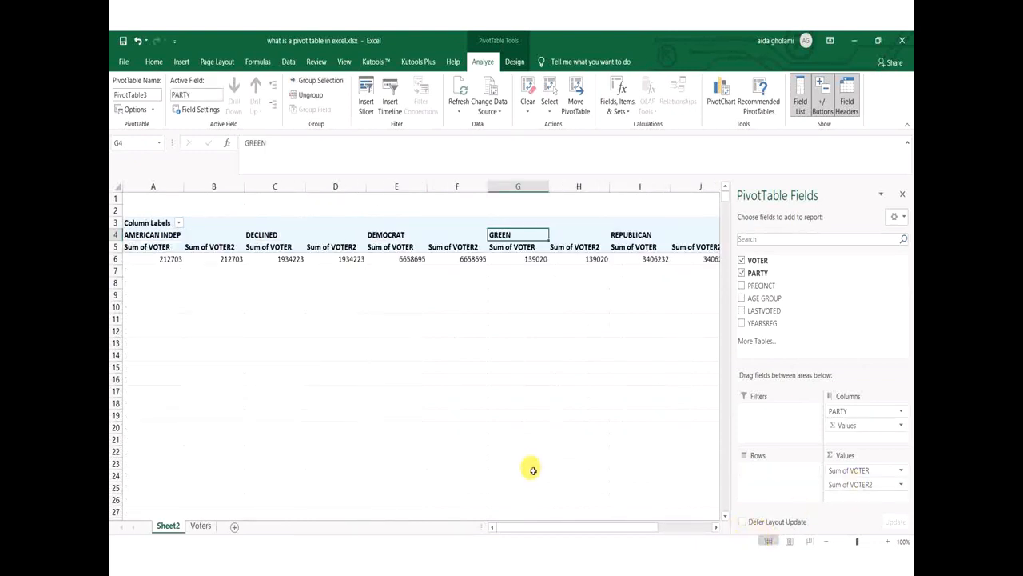
left_click(272, 235)
left_click(398, 233)
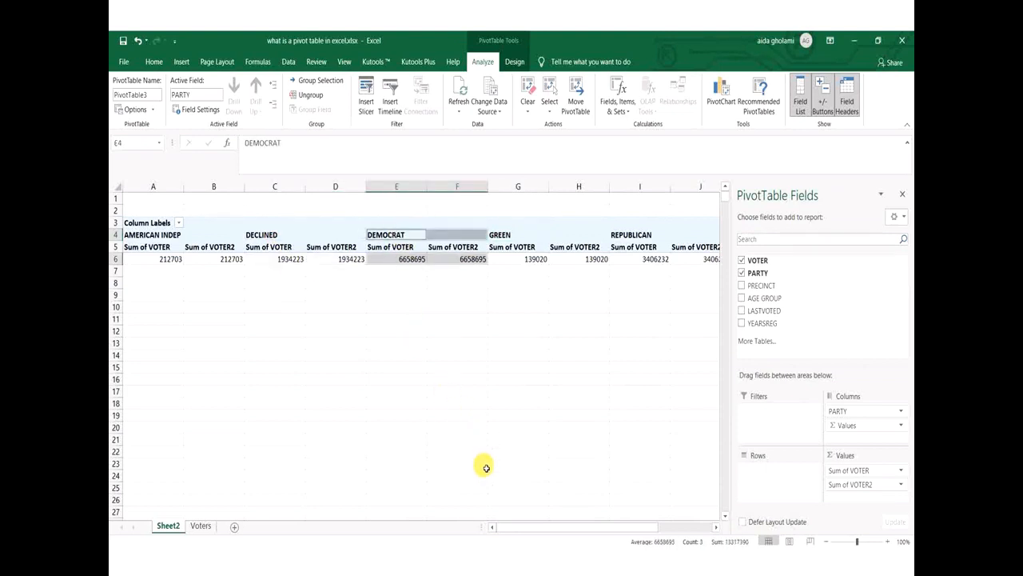
- Remove the duplicate Sum of VOTER2 field from the PivotTable's values
left_click(865, 486)
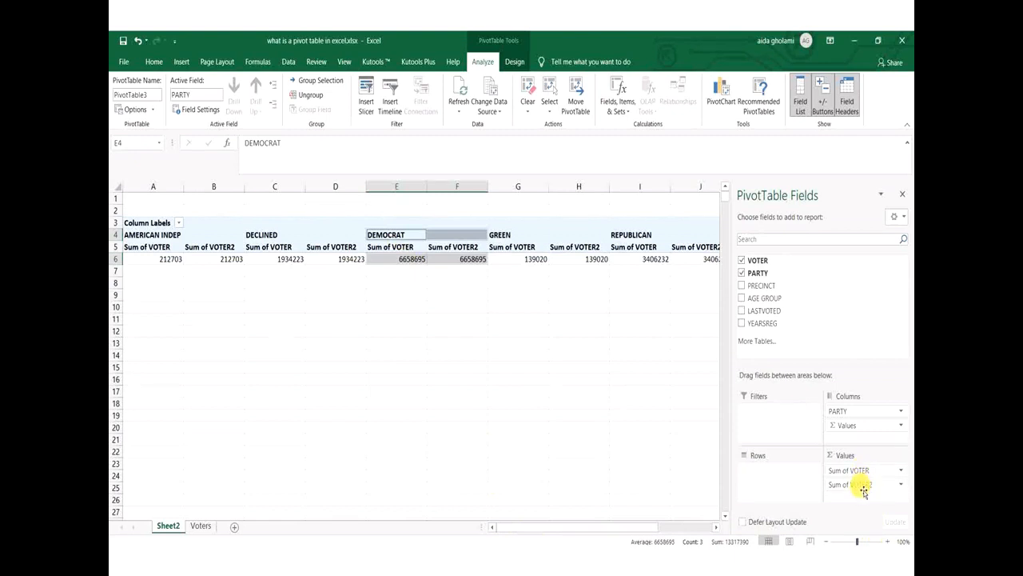
left_click(901, 484)
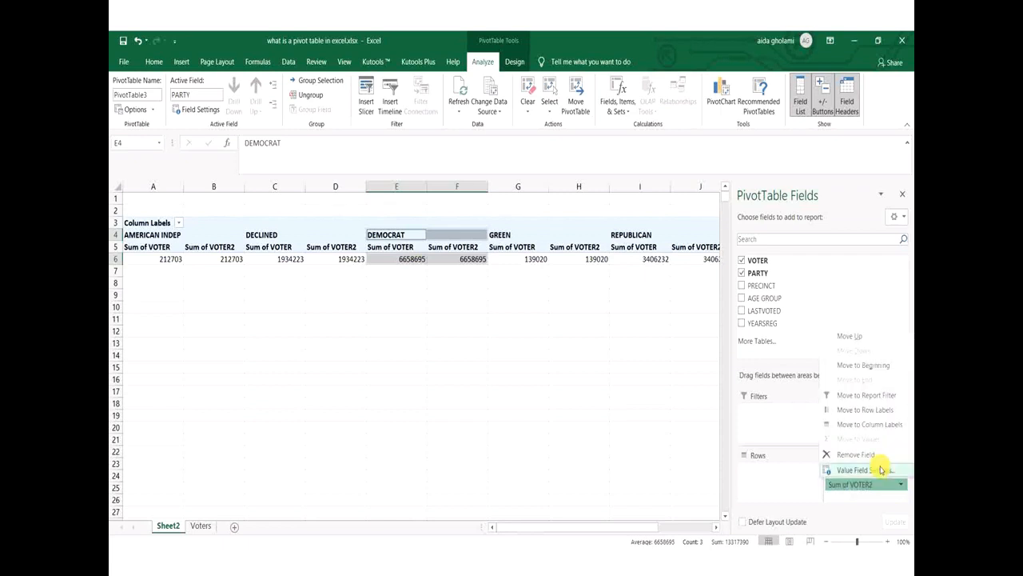
left_click(867, 454)
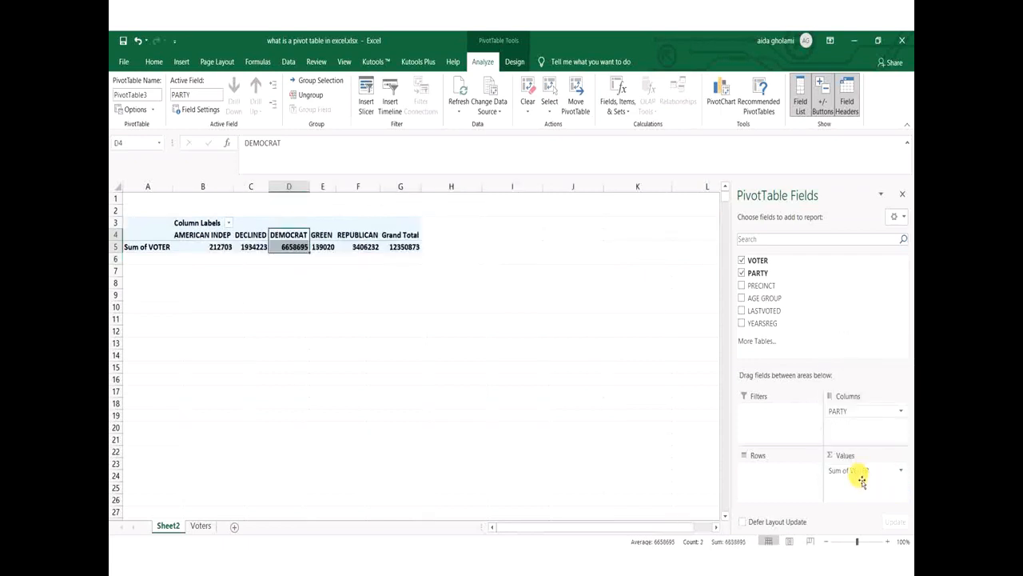
- Examine the Sum of VOTER values for each party and the grand total in the PivotTable
left_click_drag(838, 411, 415, 250)
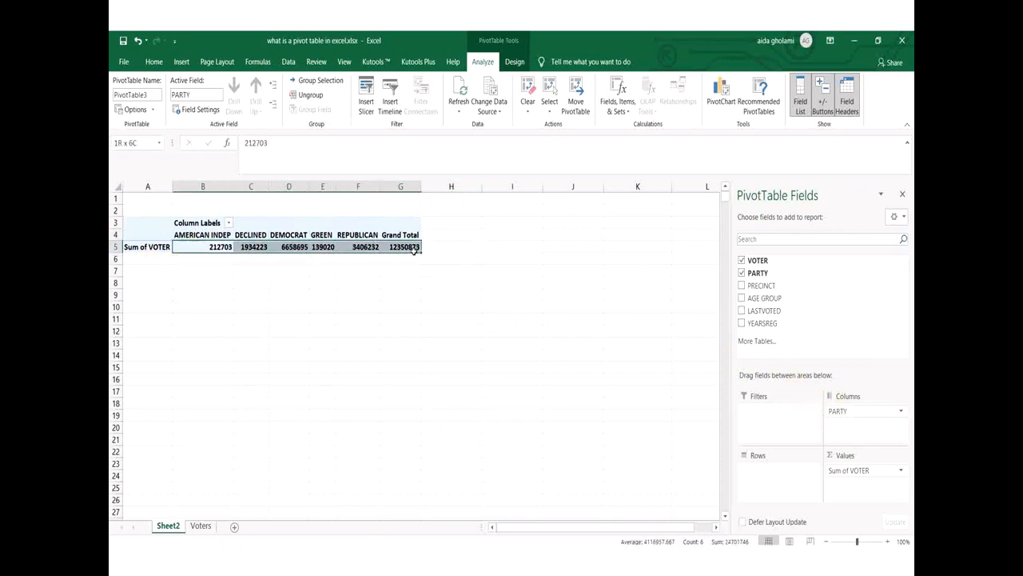
left_click(251, 252)
left_click(196, 248)
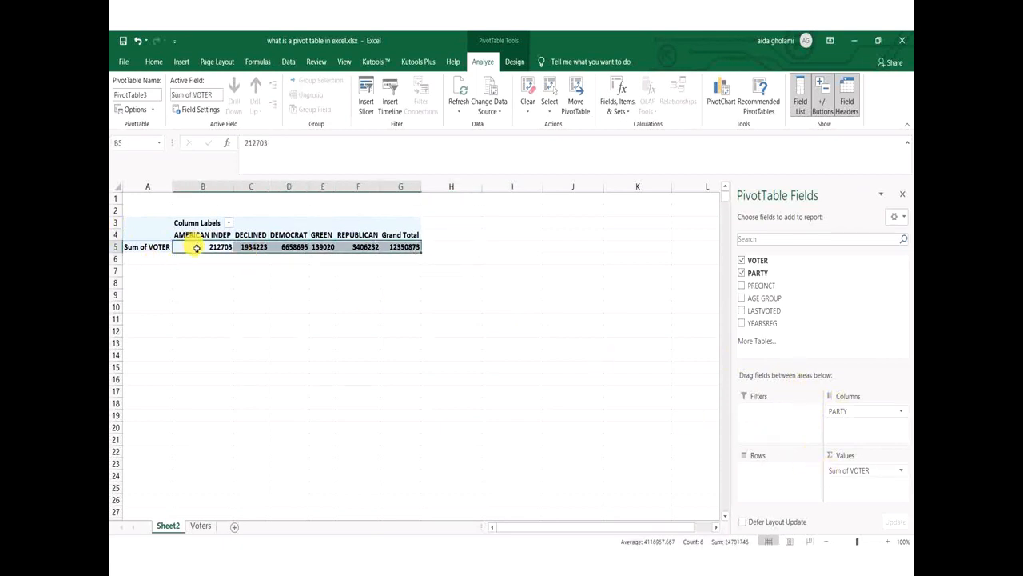
left_click_drag(197, 248, 391, 258)
left_click(392, 257)
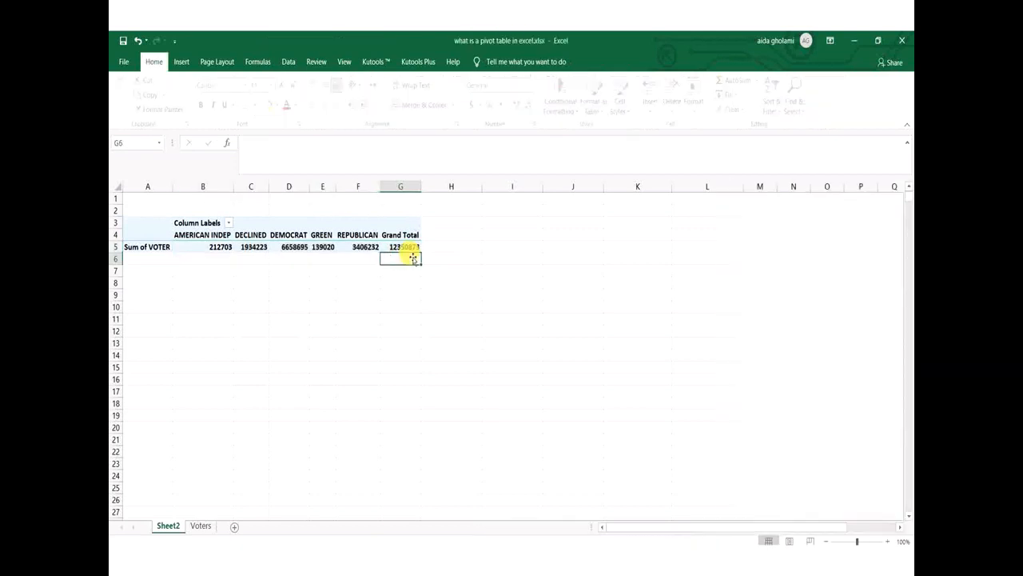
left_click(410, 233)
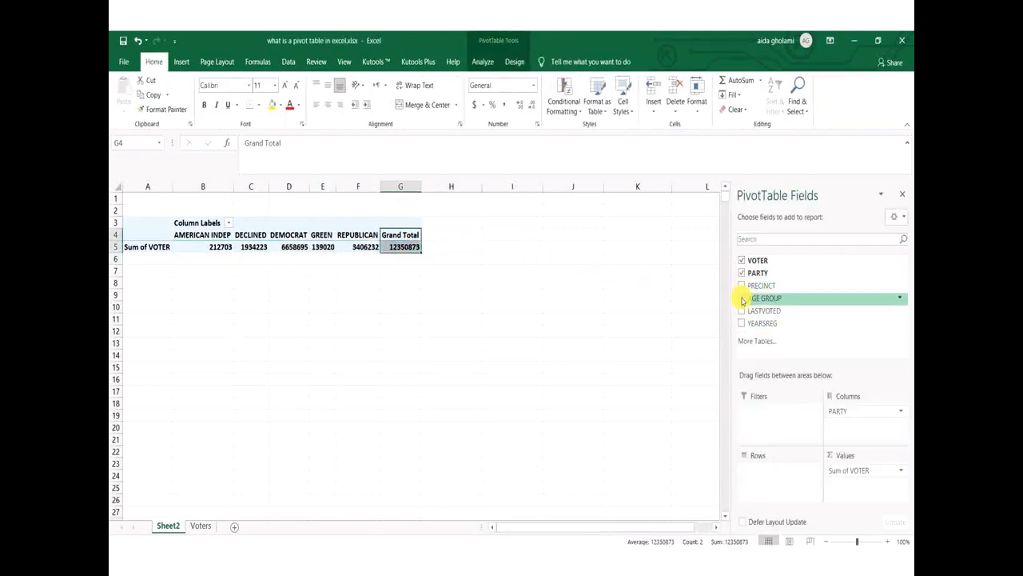
- Try the AGE GROUP field as rows of the PivotTable and remove it again
left_click(742, 298)
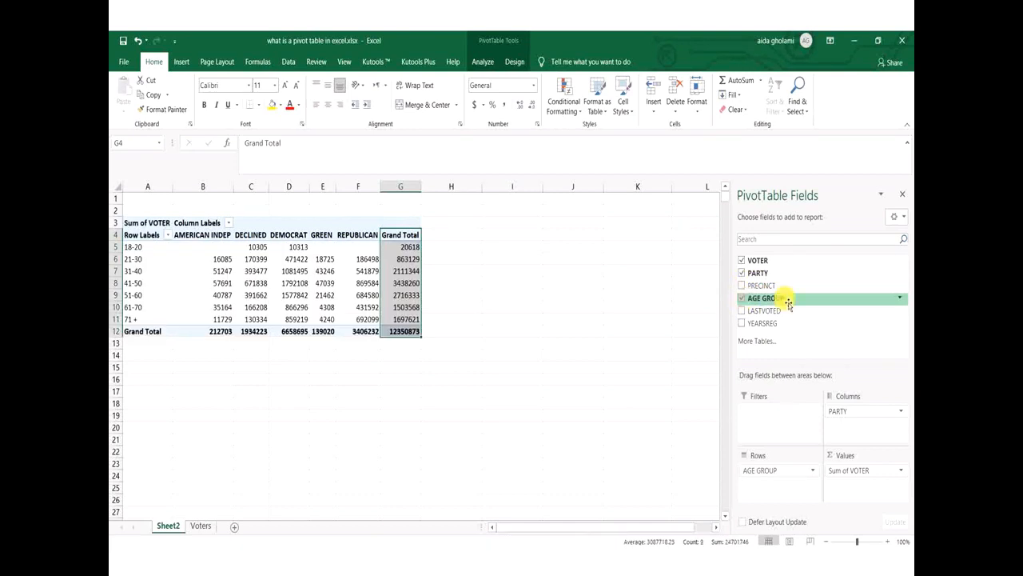
left_click_drag(788, 304, 768, 299)
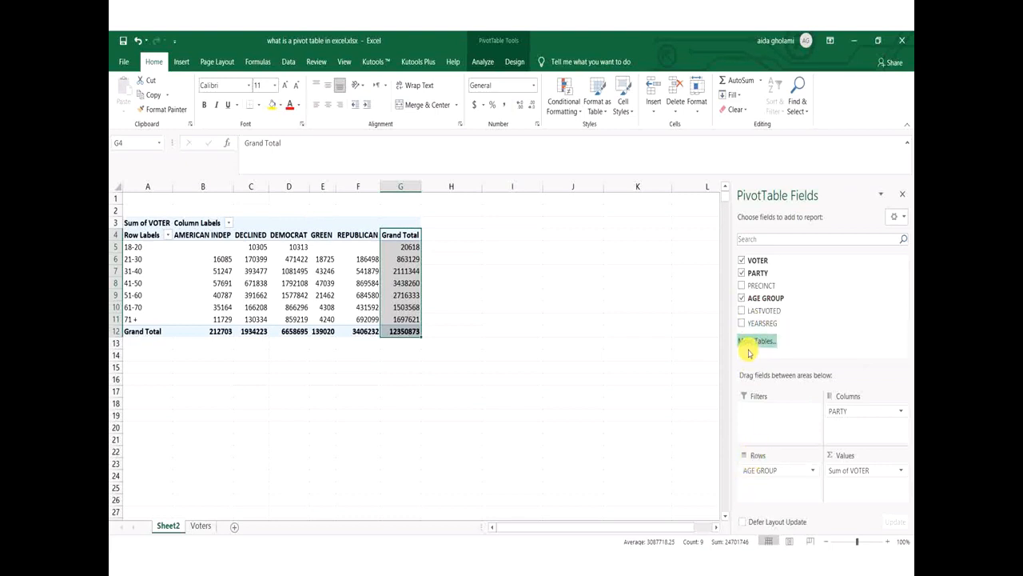
left_click(742, 298)
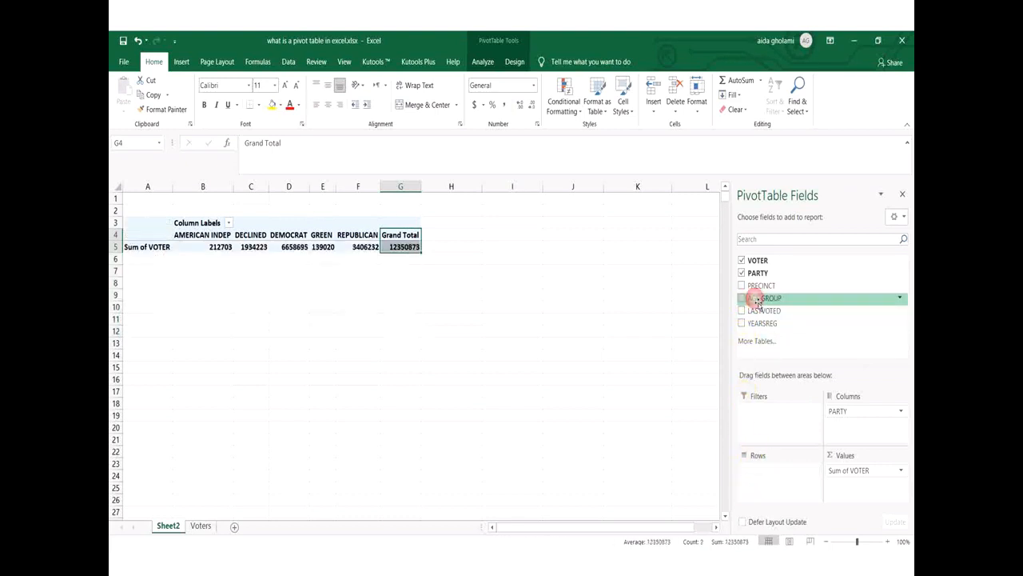
- Add the AGE GROUP field as a report filter and filter the PivotTable to the 18-20 age group
left_click_drag(765, 302, 760, 423)
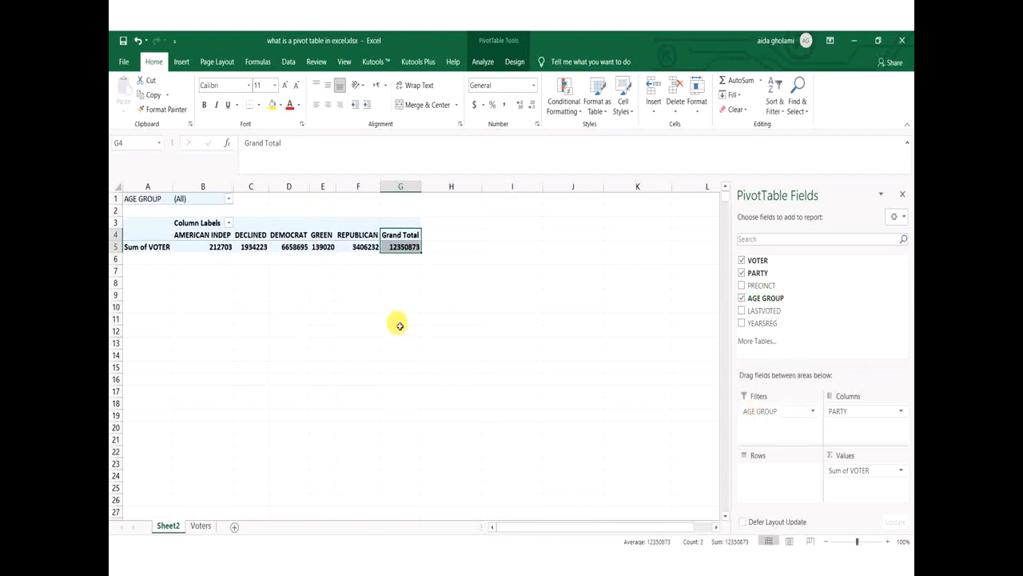
left_click(229, 199)
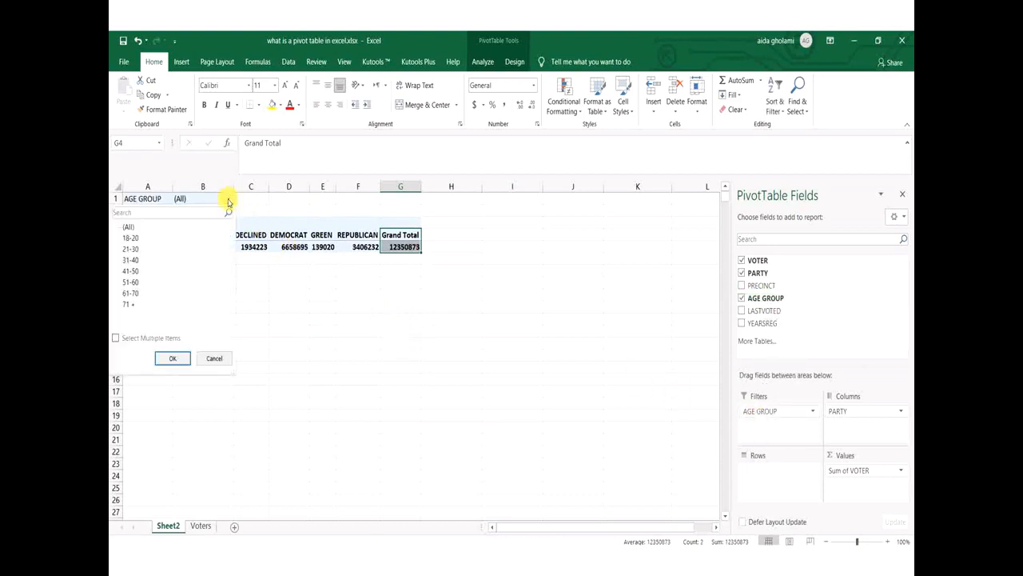
left_click(130, 236)
left_click(172, 357)
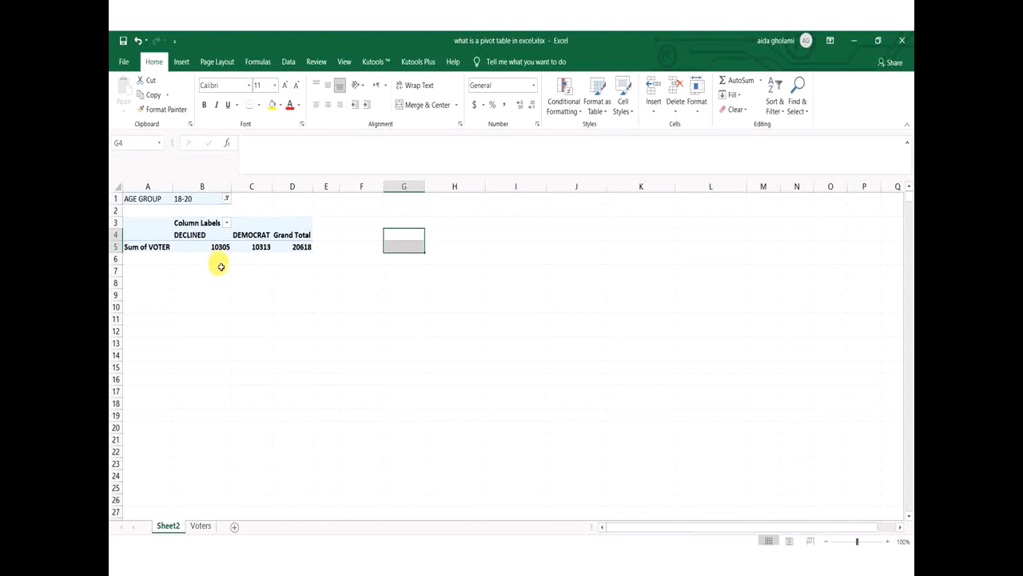
- Change the AGE GROUP report filter to 51-60 and select the AMERICAN INDEP value in the PivotTable
left_click(227, 198)
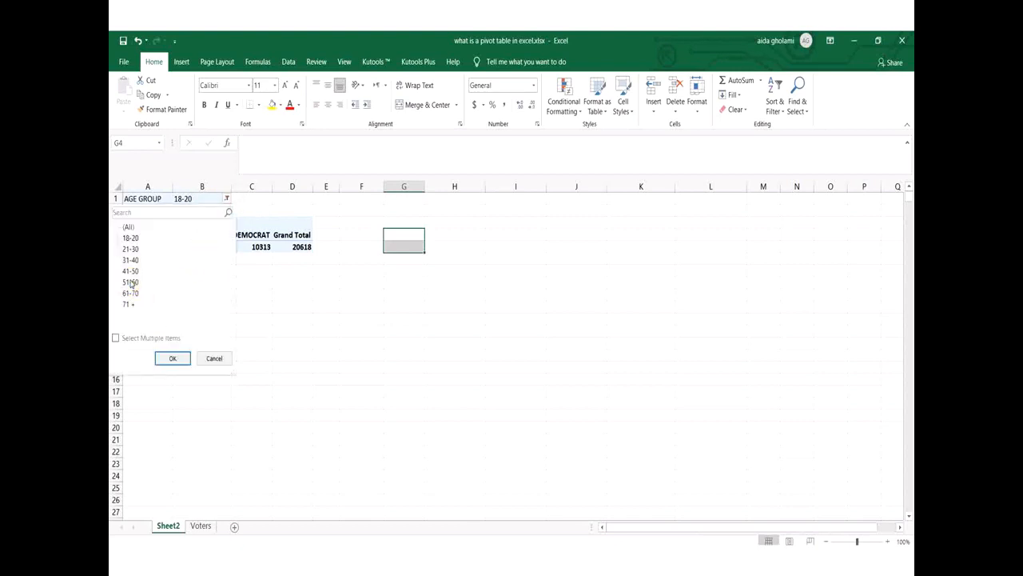
left_click(170, 357)
left_click(231, 318)
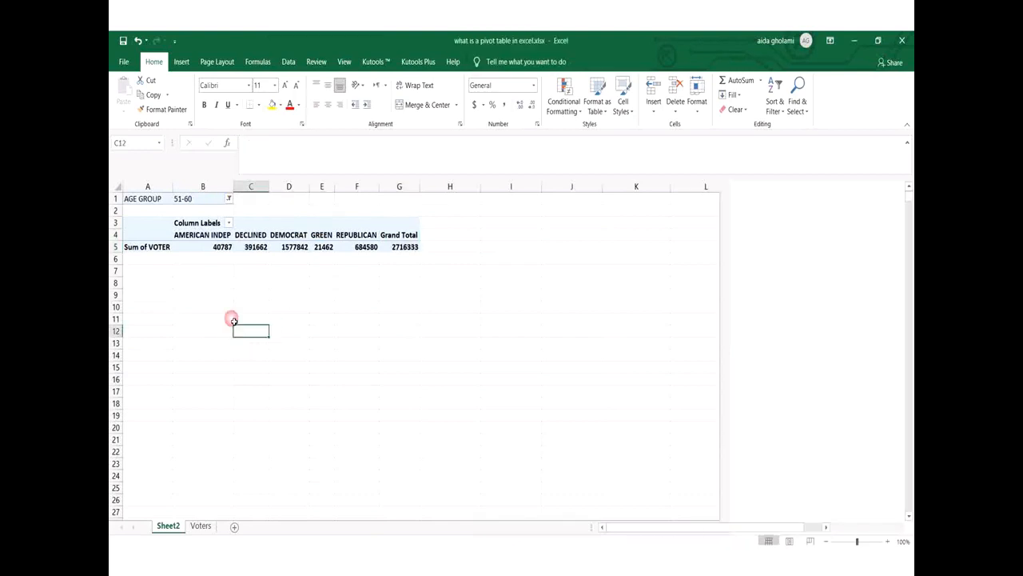
left_click(209, 253)
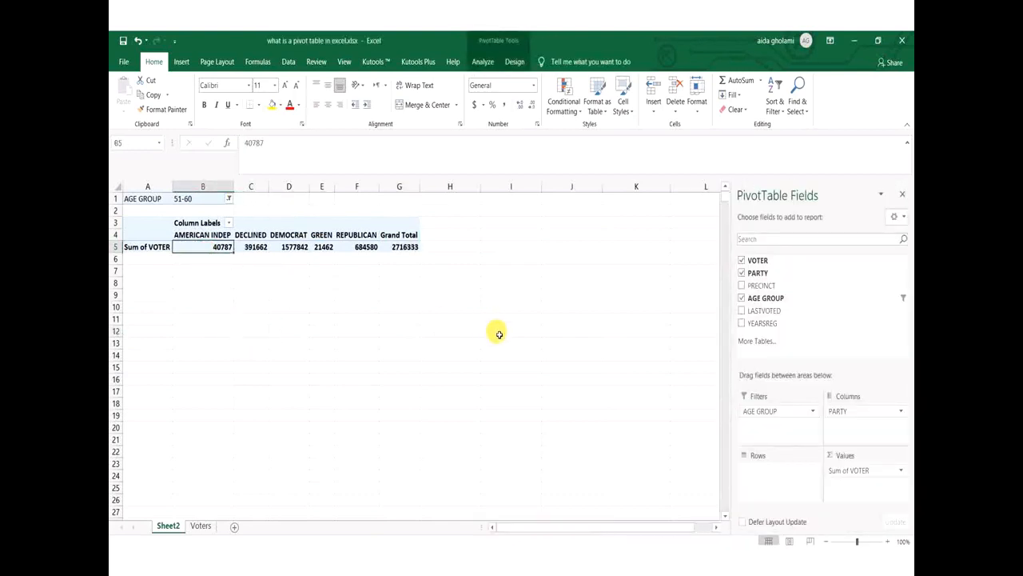